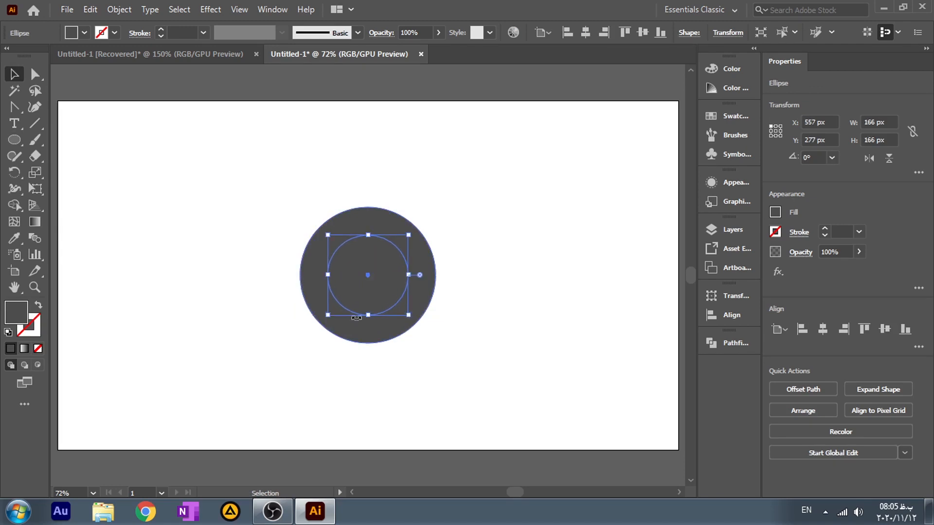
Step: Fill the inner 166 px circle with white so it stands out from the grey circle
click(129, 204)
click(363, 276)
click(72, 36)
click(28, 63)
click(86, 152)
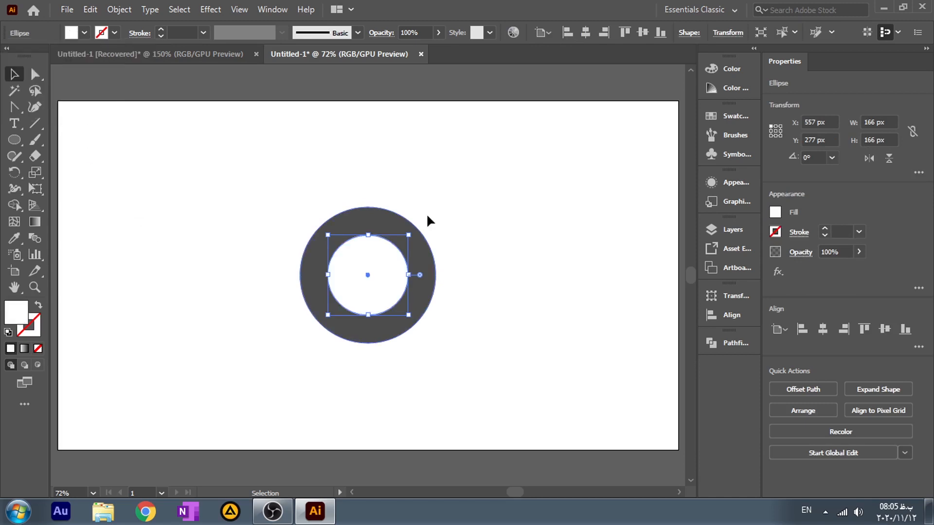
Step: Scale the white inner circle down slightly about its center
click(478, 189)
drag(507, 164, 433, 232)
click(376, 298)
drag(407, 314, 407, 316)
click(223, 306)
Step: Set the stroke of both concentric circles to None
drag(483, 191, 263, 351)
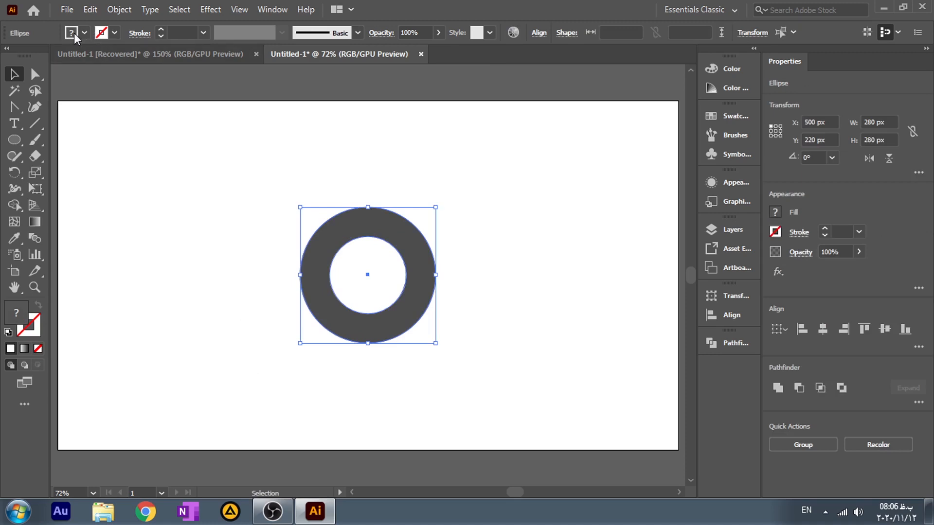
click(101, 34)
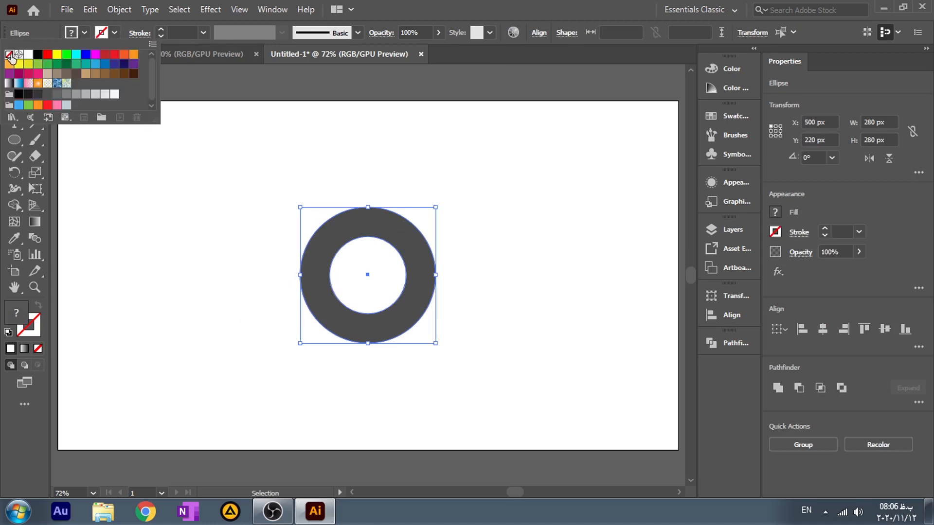
click(10, 56)
click(159, 223)
Step: Subtract the white inner circle from the grey outer circle with Minus Front to form a ring
drag(496, 183, 292, 362)
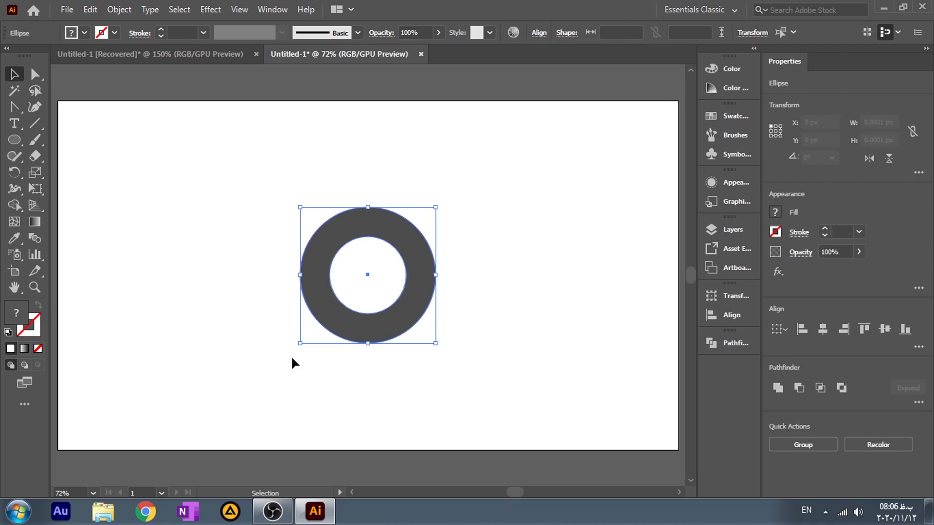
click(797, 388)
click(505, 341)
click(326, 291)
click(246, 299)
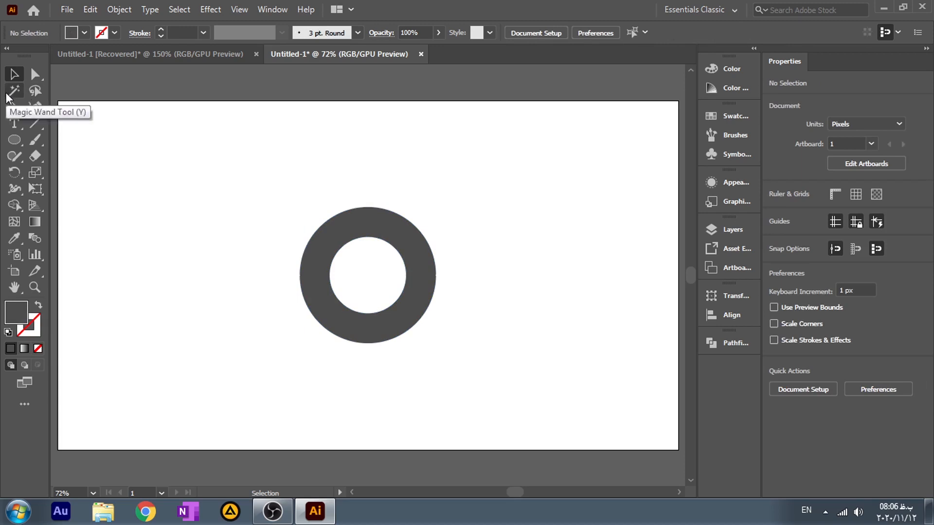
Step: Draw a closed pointed tail with the Pen tool, about 249 by 292 px, from the ring's upper-left edge down to the lower left, curving its outer side
click(10, 107)
click(58, 106)
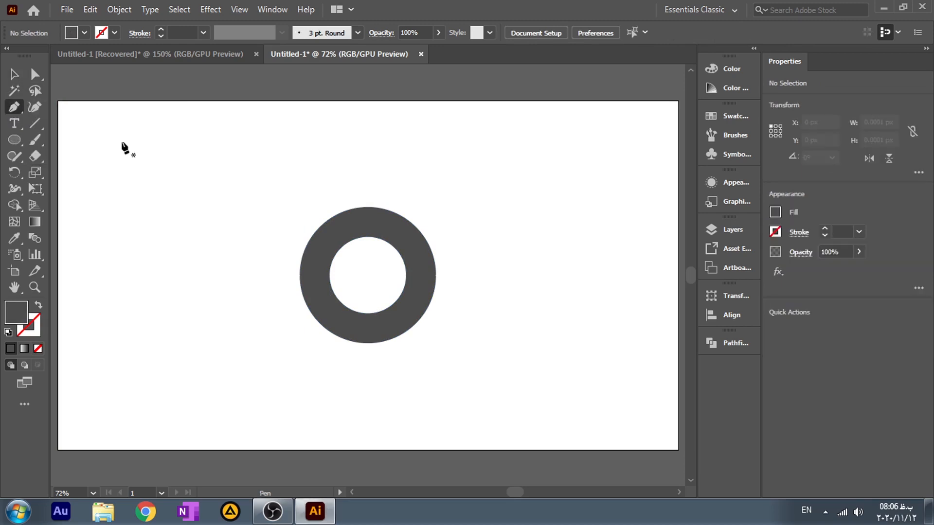
click(334, 216)
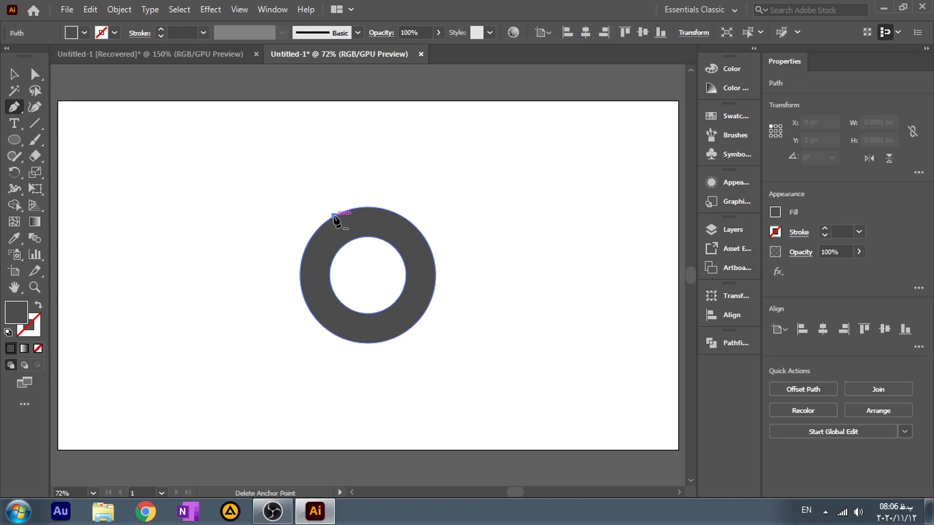
click(334, 255)
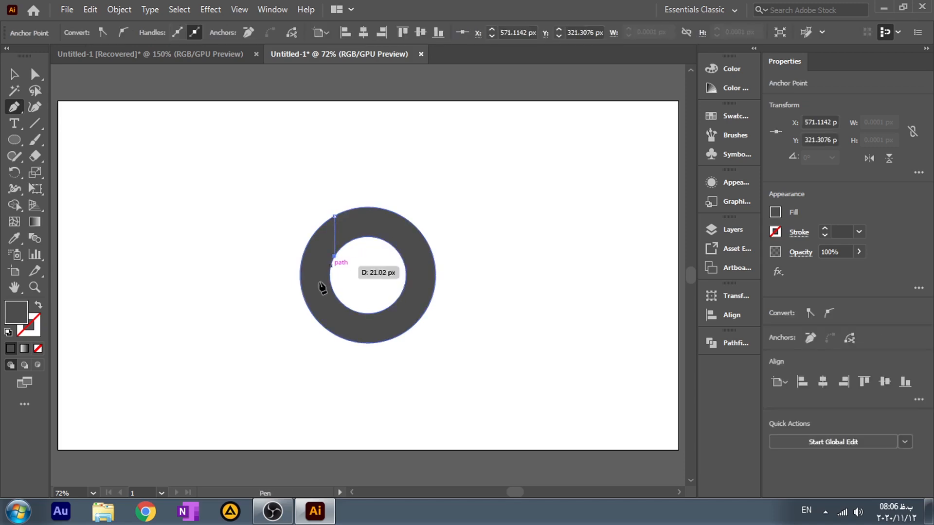
click(213, 357)
drag(334, 217, 382, 188)
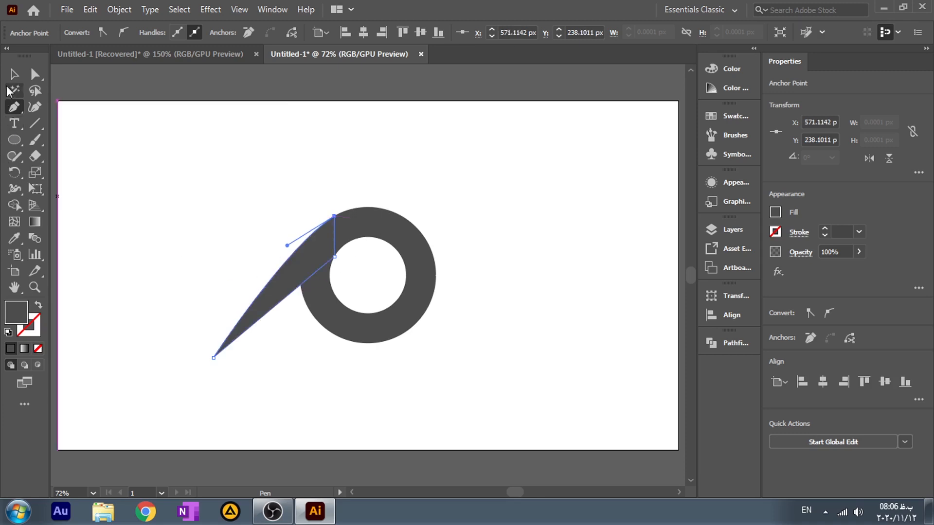
key(v)
click(127, 199)
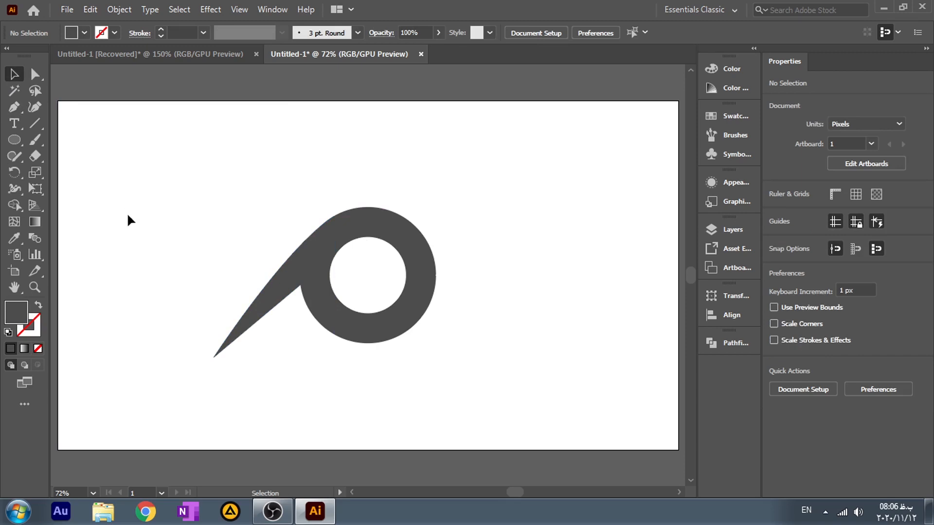
Step: Convert the tail's tip with the Anchor Point tool, giving it a short vertical upper handle and retracting the lower one
click(267, 313)
drag(13, 107, 90, 156)
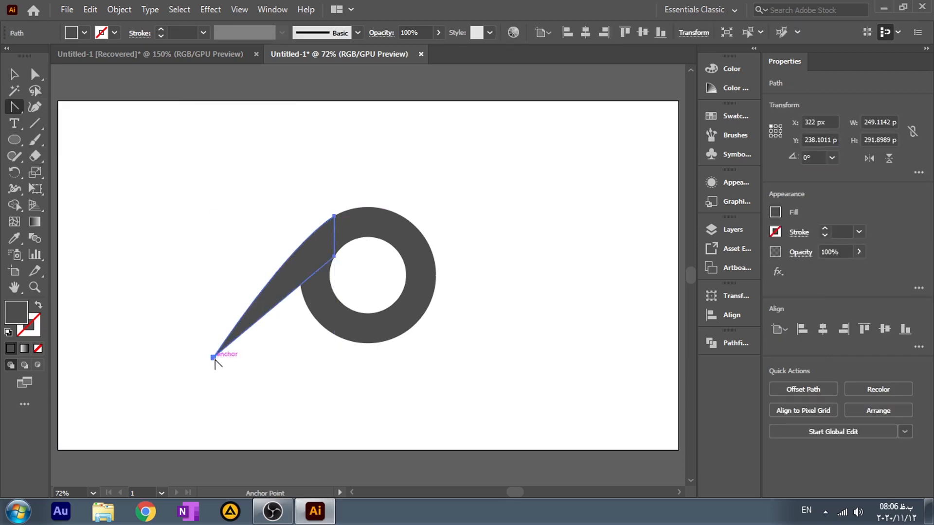
click(213, 358)
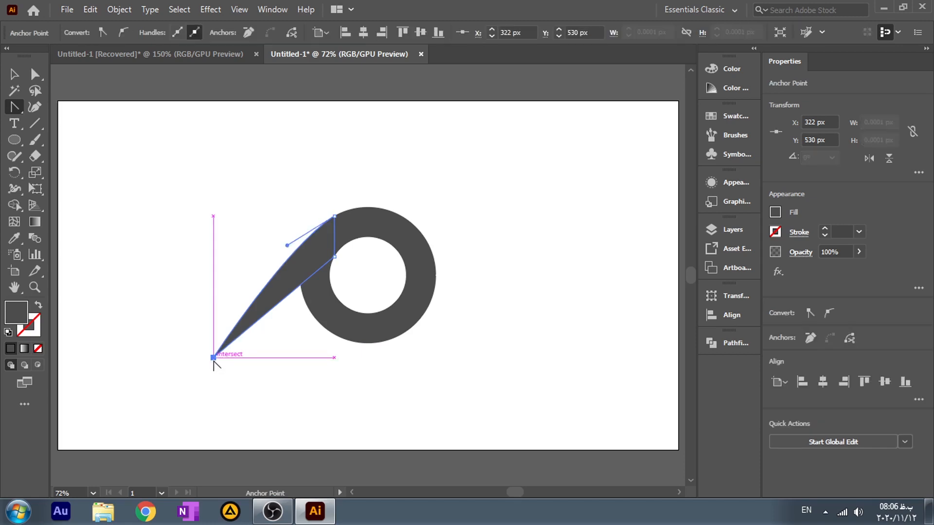
drag(214, 358, 213, 337)
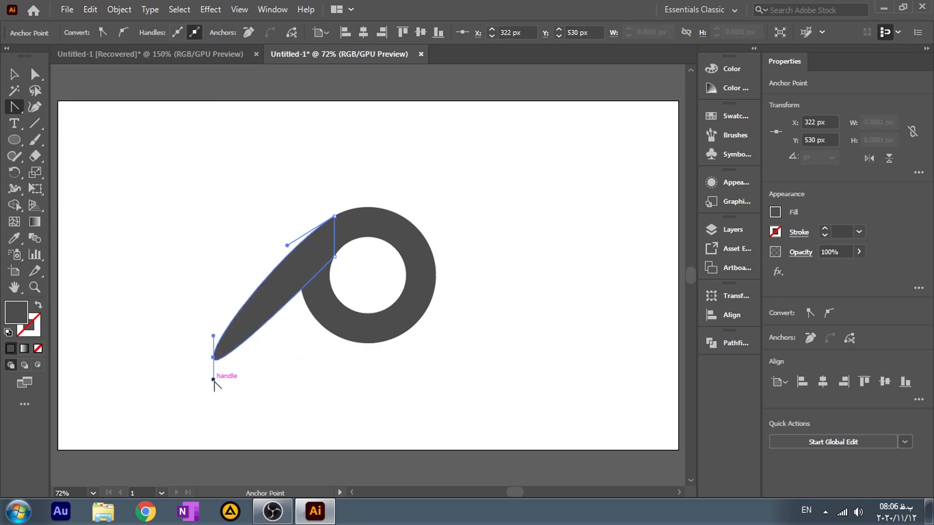
drag(214, 379, 214, 359)
Step: Shorten the tail by moving its tip anchor along the lower edge toward the ring, to about X 422 px, Y 446 px
click(35, 74)
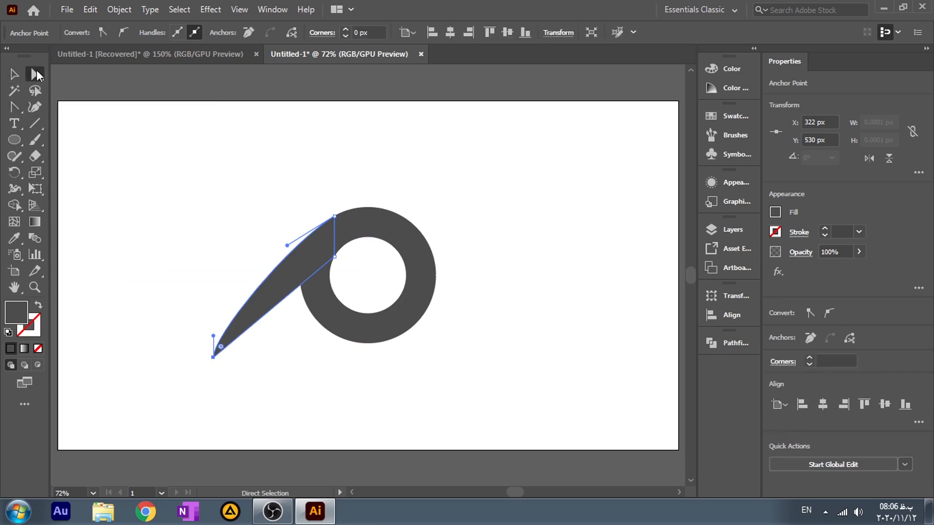
drag(213, 357, 261, 318)
click(246, 346)
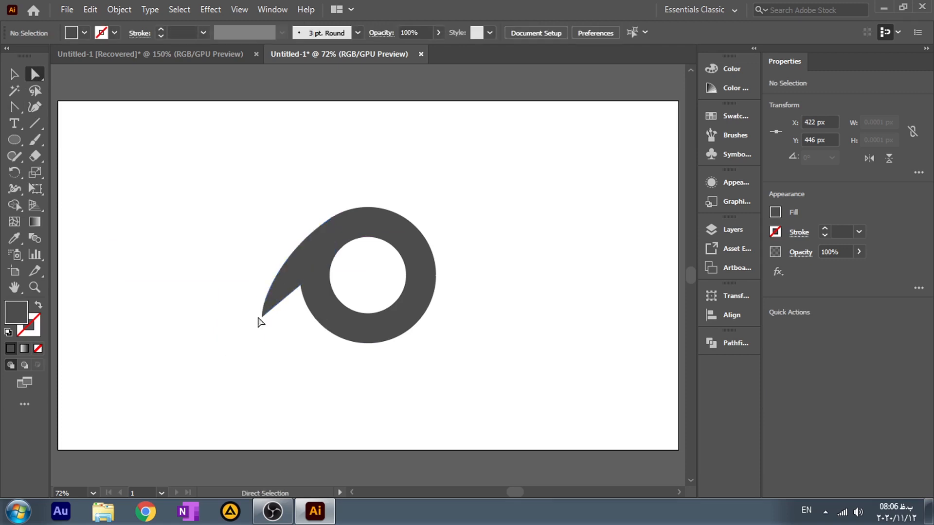
Step: Lengthen the direction handle of the tail's top anchor slightly to smooth the curve into the ring
click(301, 251)
click(334, 216)
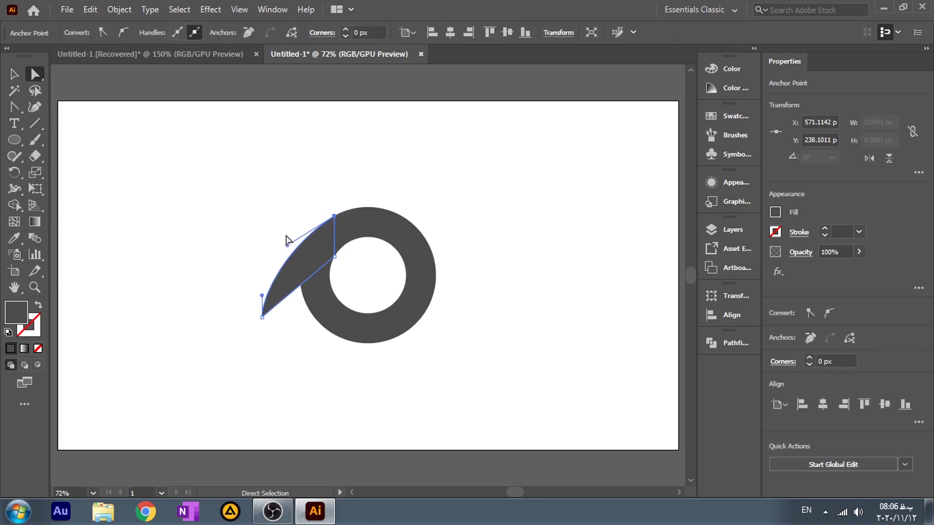
click(286, 248)
click(322, 246)
click(333, 217)
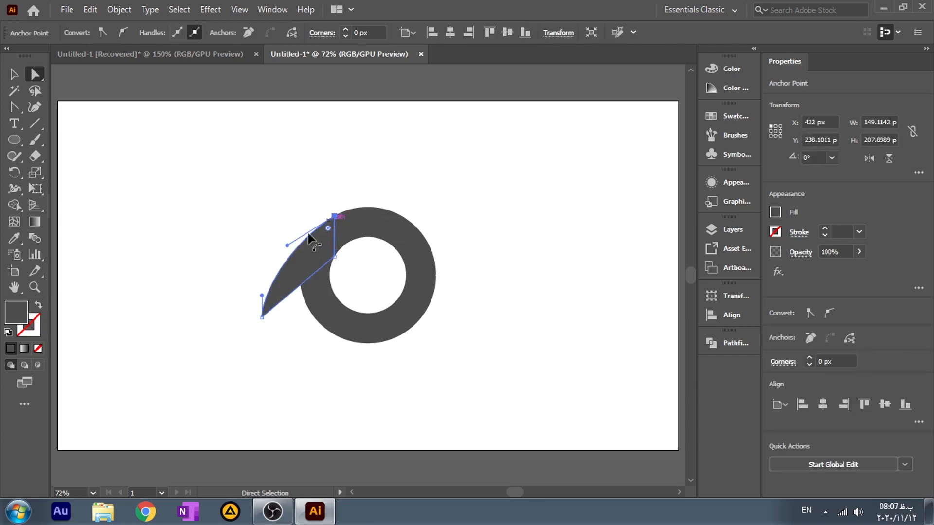
drag(288, 245, 283, 246)
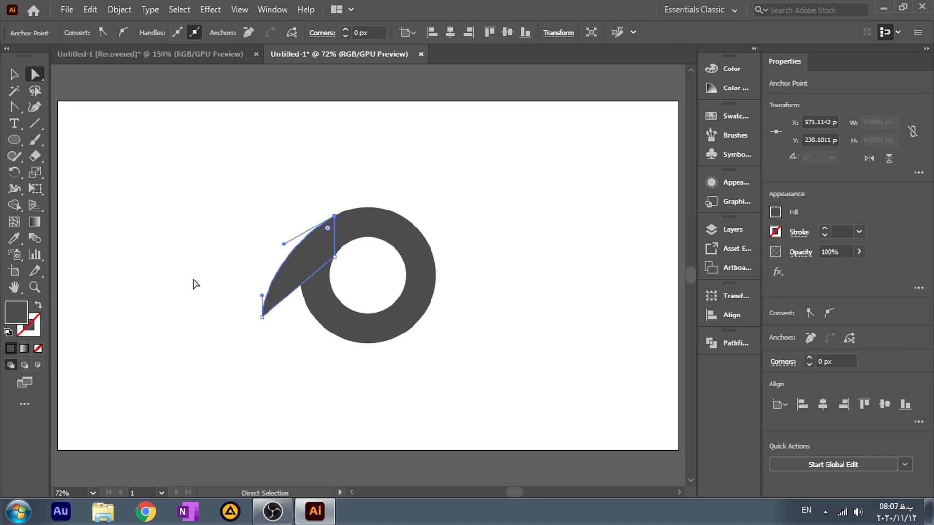
click(191, 313)
Step: Unite the tail and the ring into a single shape
key(ctrl+a)
key(v)
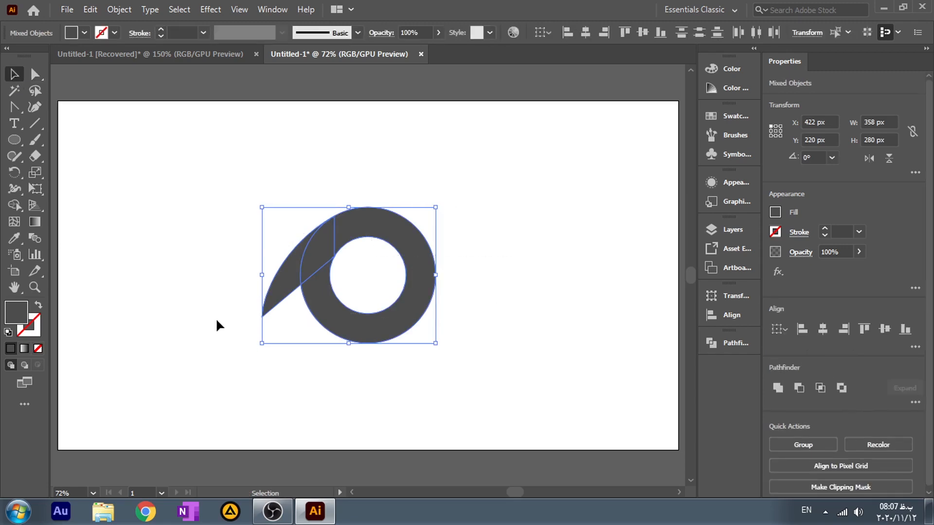
click(777, 388)
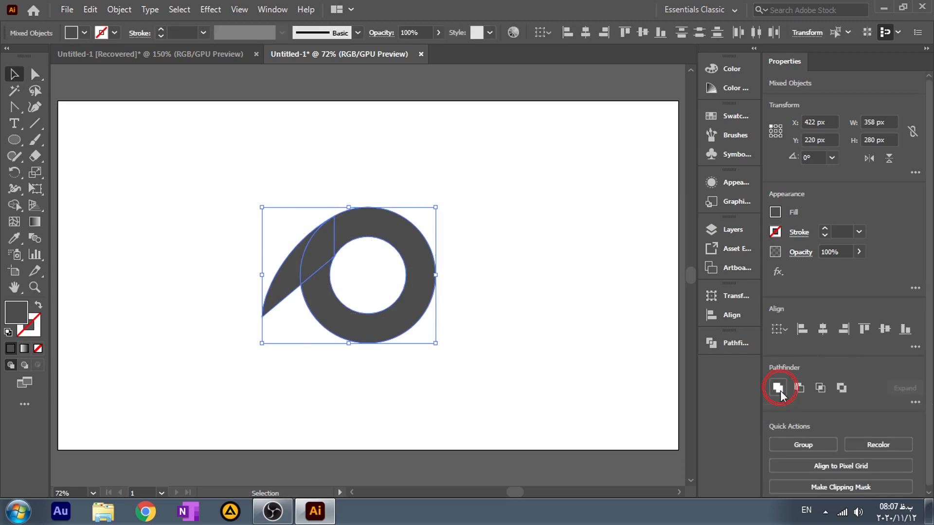
click(534, 331)
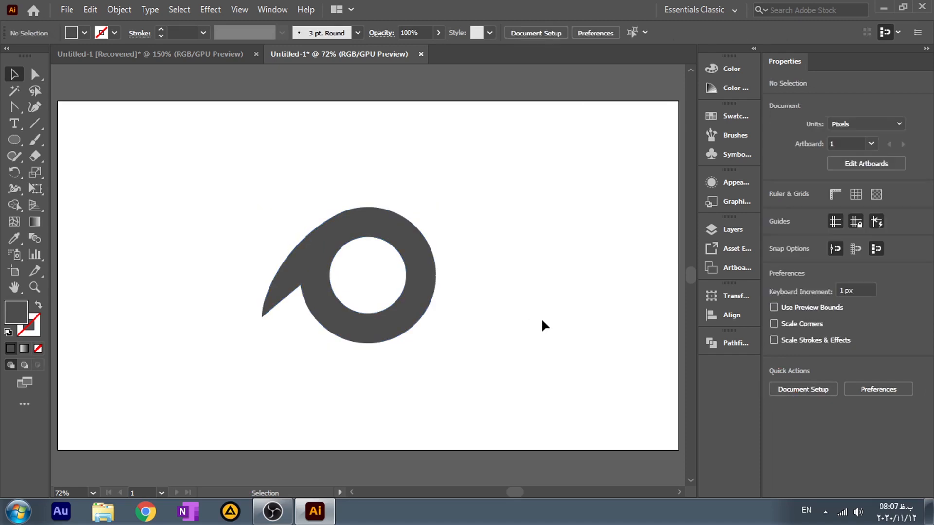
Step: Draw a rectangle in the artboard's upper-left area and rotate it about 35° counterclockwise
click(315, 286)
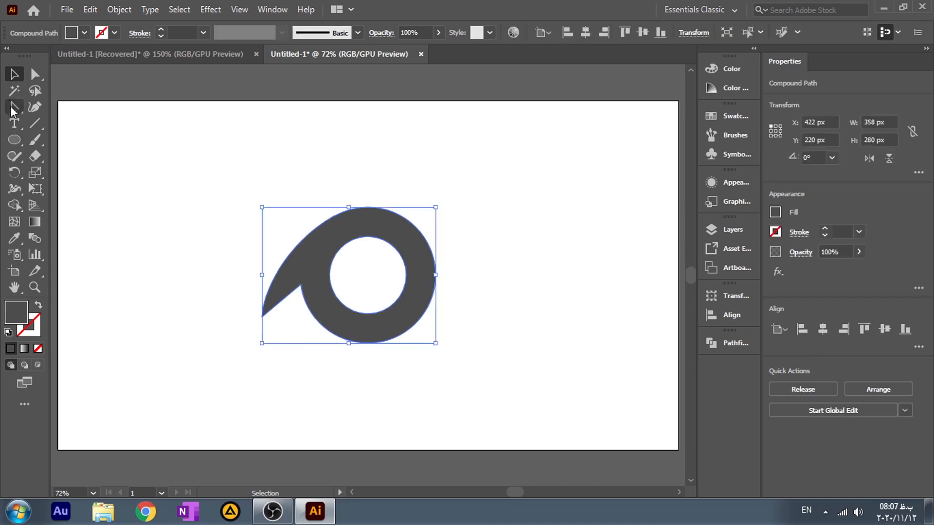
drag(16, 141, 57, 141)
mouse_move(127, 125)
mouse_down()
mouse_move(221, 165)
mouse_move(210, 169)
mouse_up()
drag(210, 124, 192, 100)
click(14, 74)
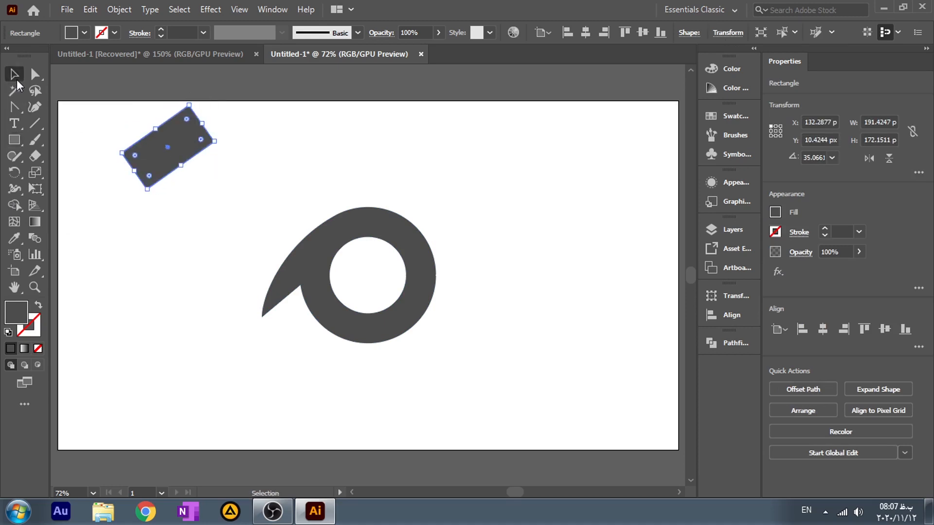
Step: Place the rectangle across the ring's lower-left side and rotate it to about 39.6° along the tail's straight edge
drag(186, 171, 337, 302)
scroll(345, 287, up, 1)
scroll(345, 287, up, 1)
drag(414, 295, 415, 292)
mouse_move(339, 302)
mouse_down()
mouse_move(341, 288)
mouse_move(329, 291)
mouse_up()
scroll(271, 296, up, 2)
scroll(329, 290, down, 2)
Step: Fill the rotated rectangle with white
click(83, 33)
click(25, 55)
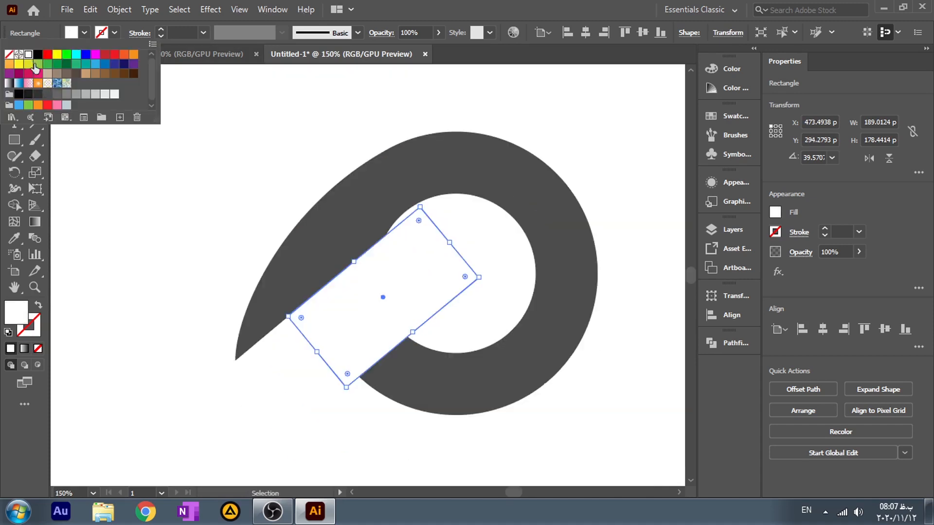
click(123, 243)
Step: Fine-tune the white rectangle's rotation to about 40.7° so its upper side lines up with the tail's straight edge
click(358, 350)
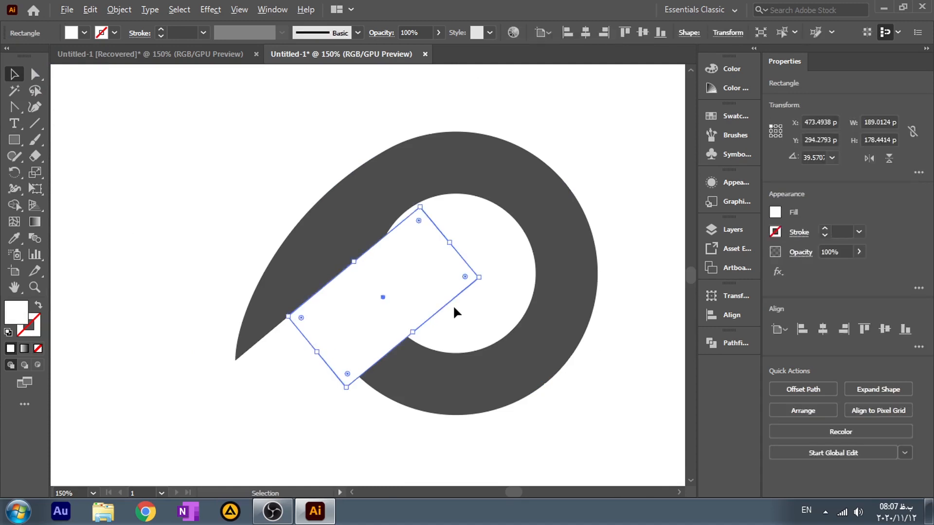
scroll(453, 311, up, 2)
drag(509, 249, 506, 248)
click(513, 294)
click(289, 289)
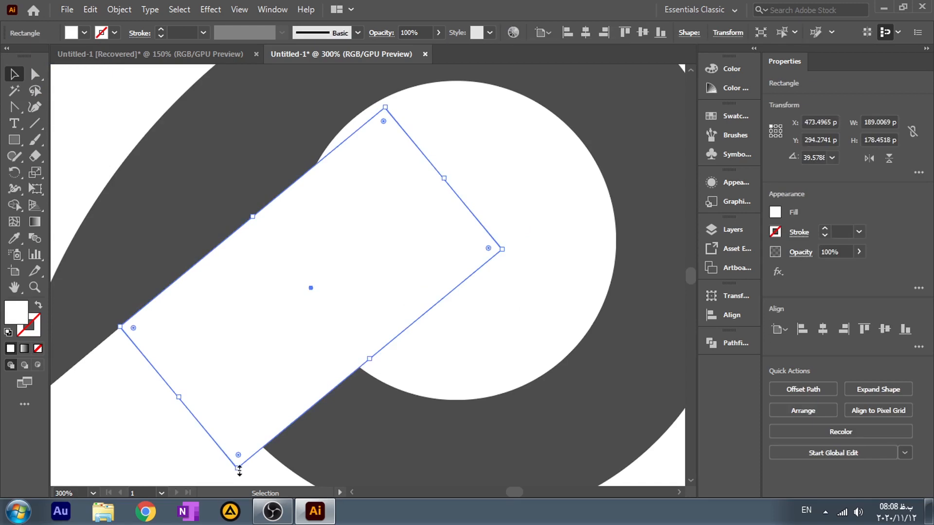
drag(235, 474, 239, 475)
click(188, 442)
click(260, 385)
click(485, 345)
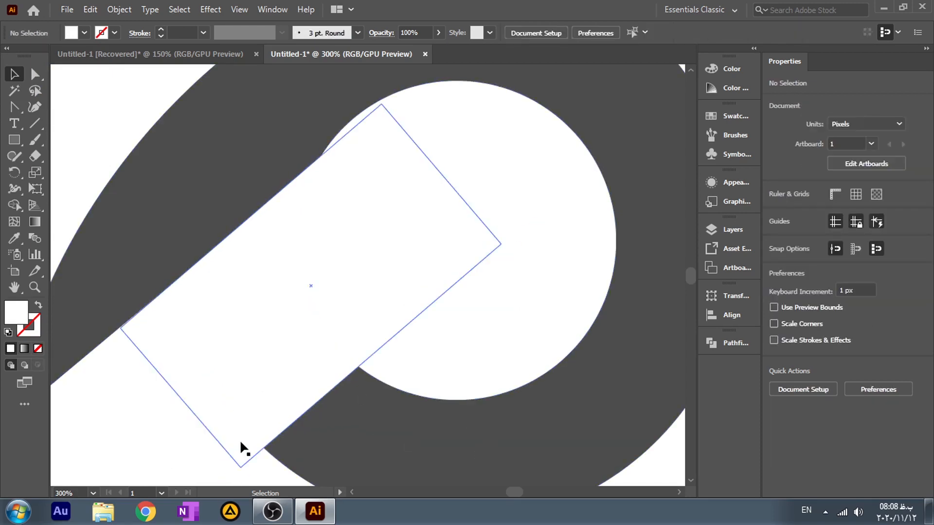
Step: Subtract the white rectangle from the ring shape with Minus Front to cut a gap beneath the tail
scroll(399, 294, down, 1)
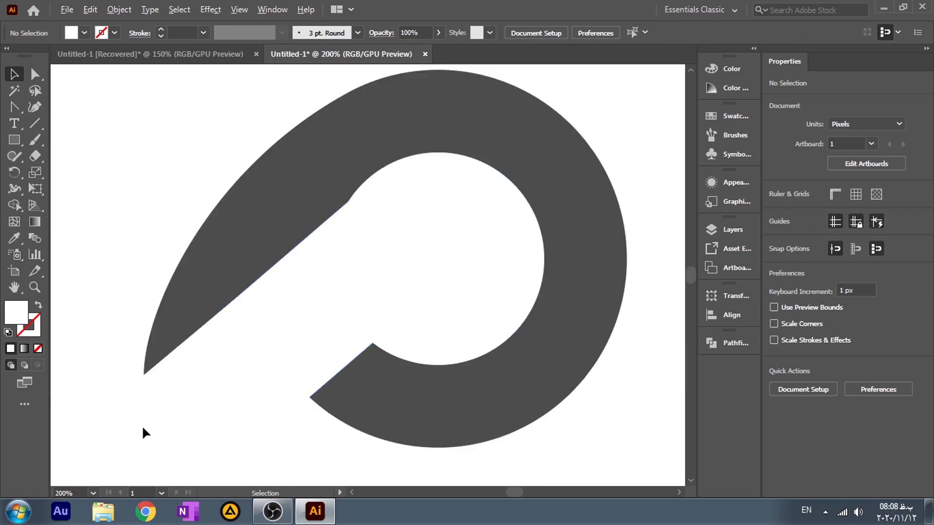
scroll(140, 428, down, 3)
drag(99, 404, 259, 331)
scroll(294, 357, down, 1)
drag(260, 372, 554, 344)
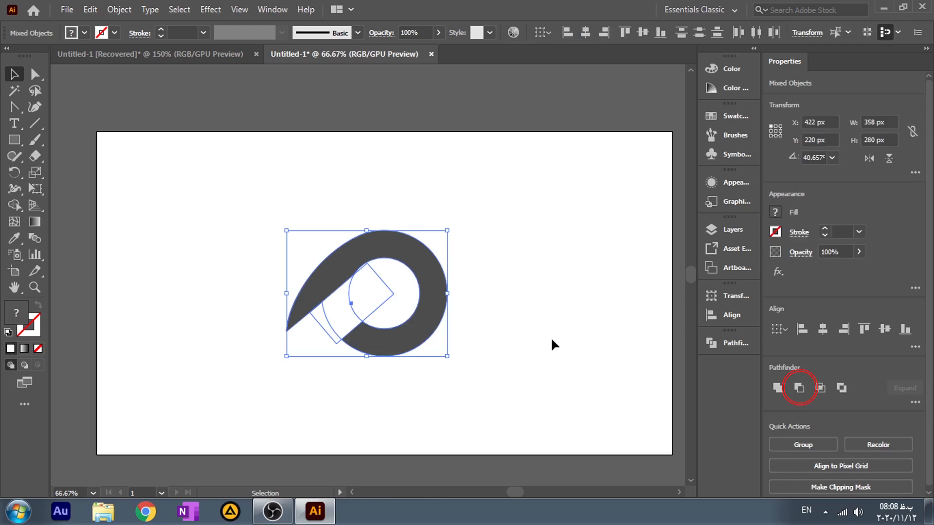
click(799, 387)
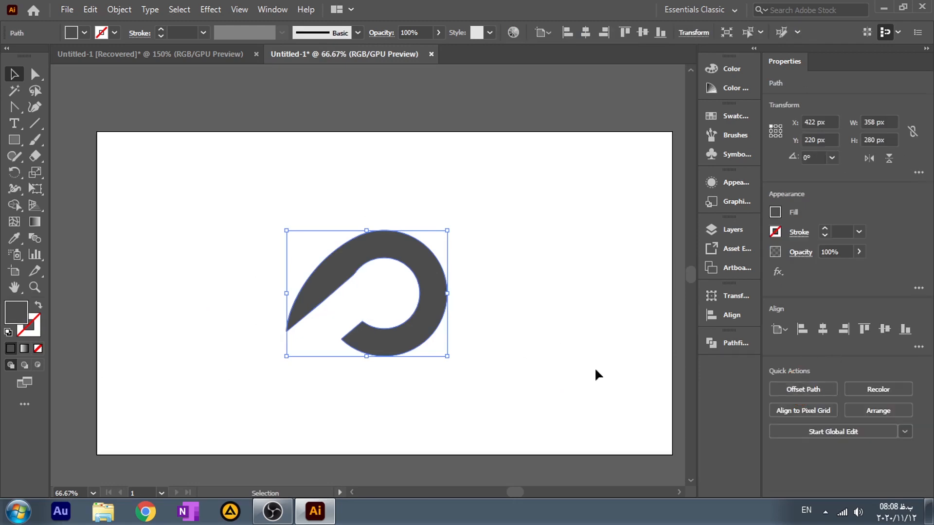
click(530, 351)
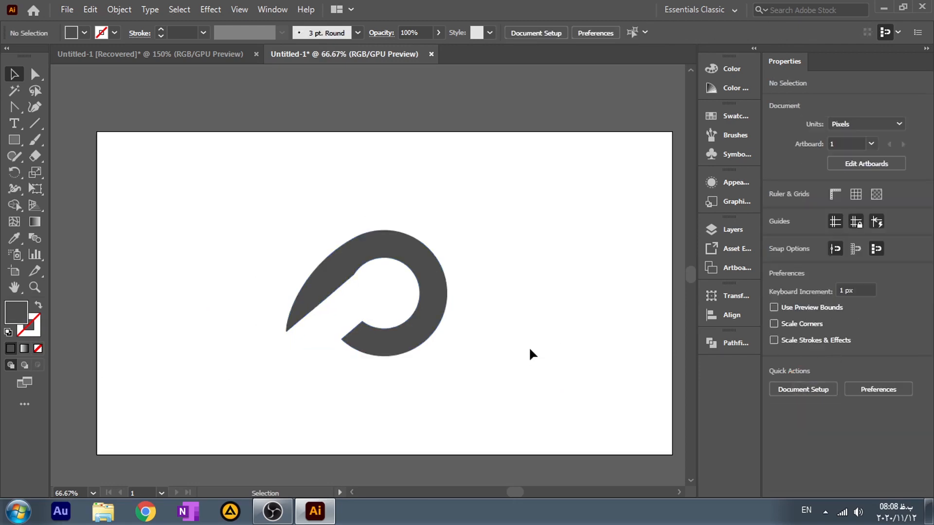
Step: Create a copy of the cut ring shape reflected across the vertical axis
click(425, 284)
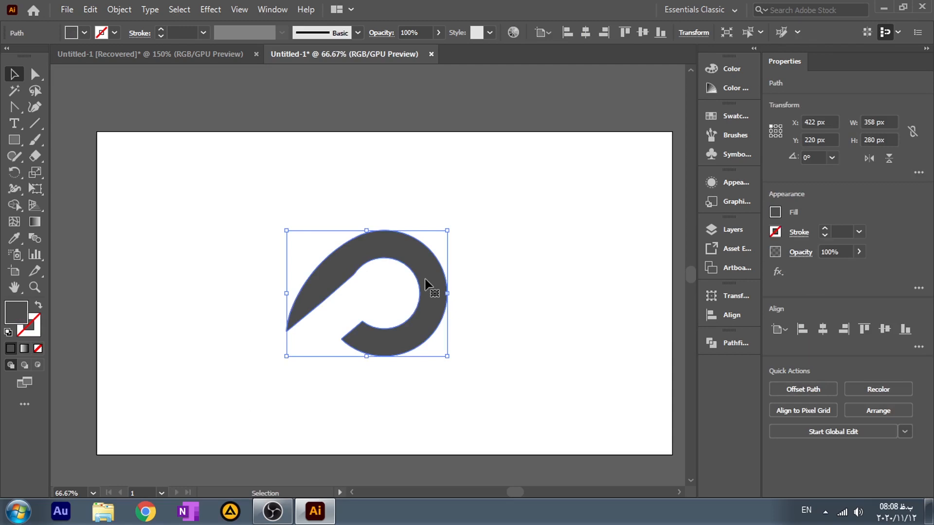
right_click(425, 284)
mouse_move(484, 428)
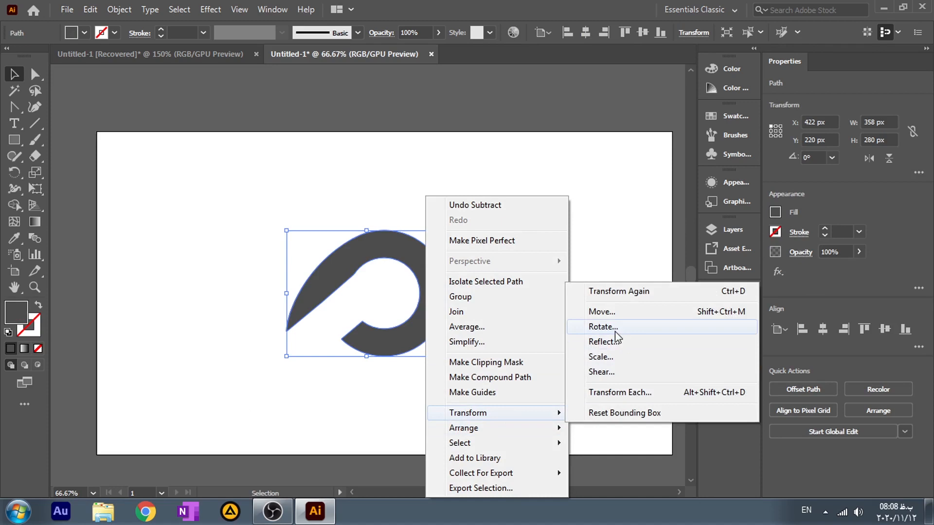
click(611, 342)
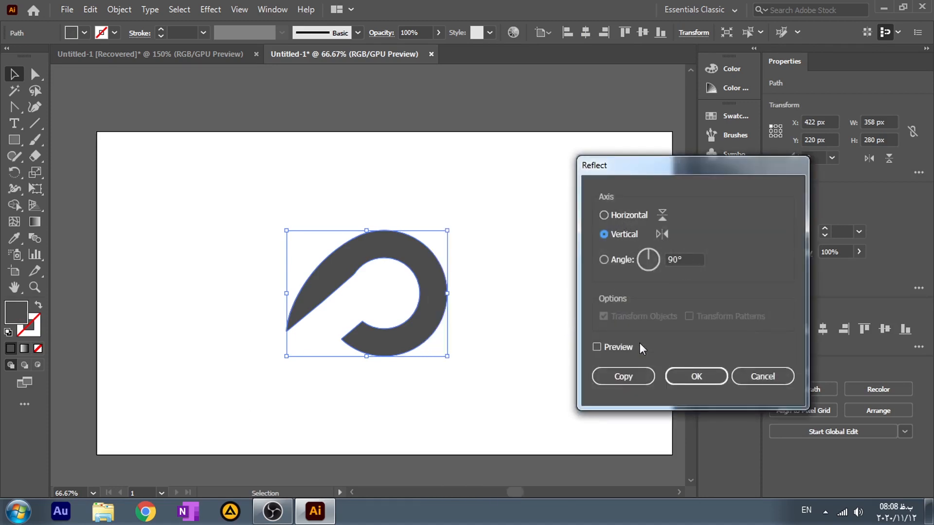
click(596, 346)
click(622, 378)
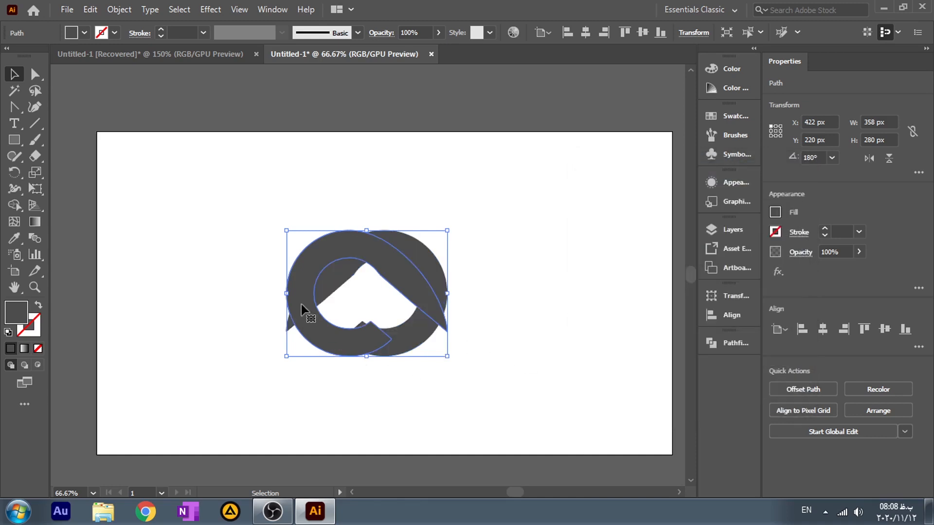
Step: Reflect the mirrored ring copy across the horizontal axis
right_click(313, 265)
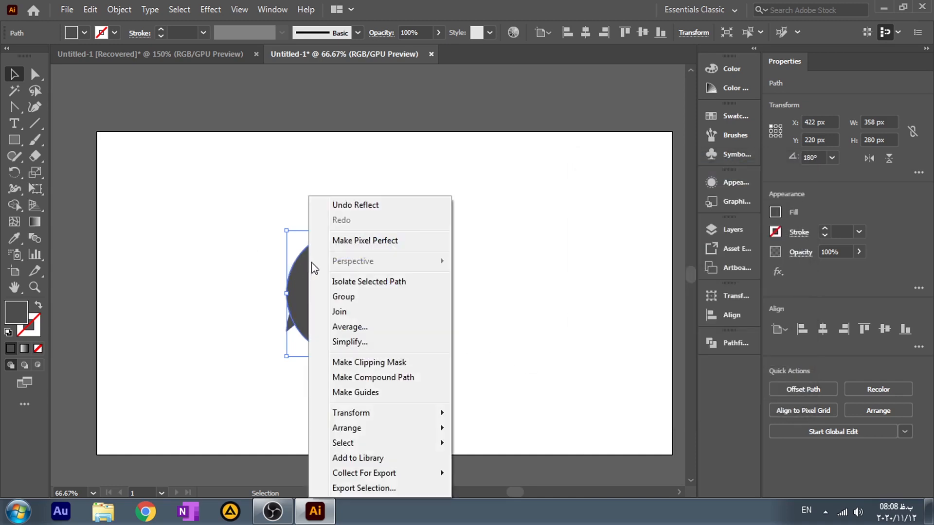
mouse_move(391, 418)
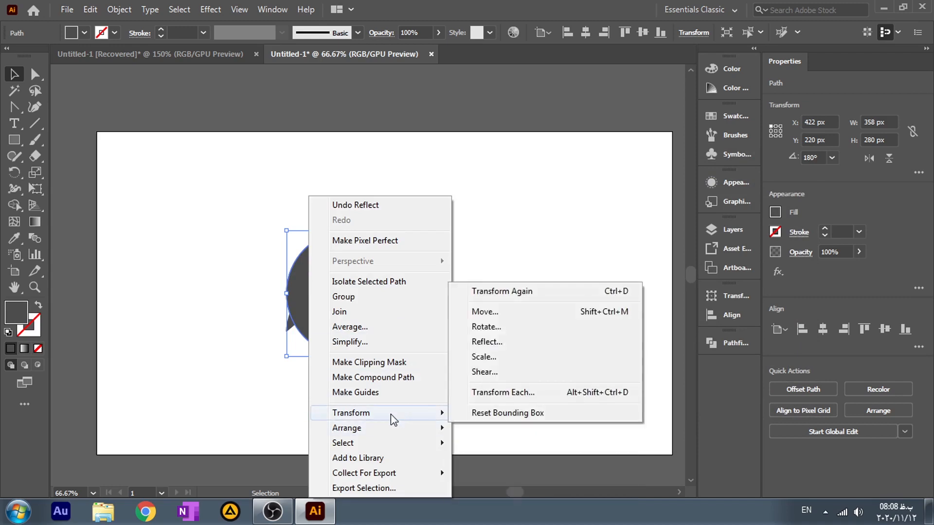
click(476, 344)
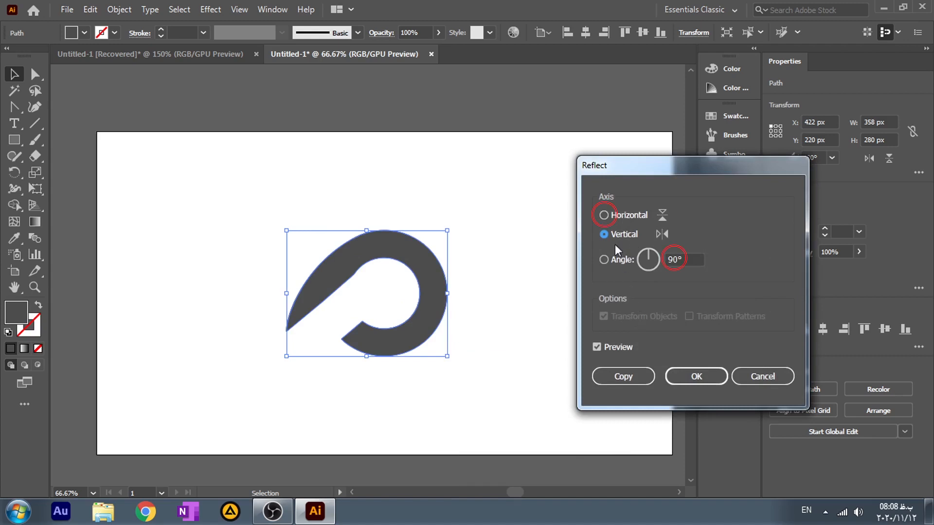
click(614, 216)
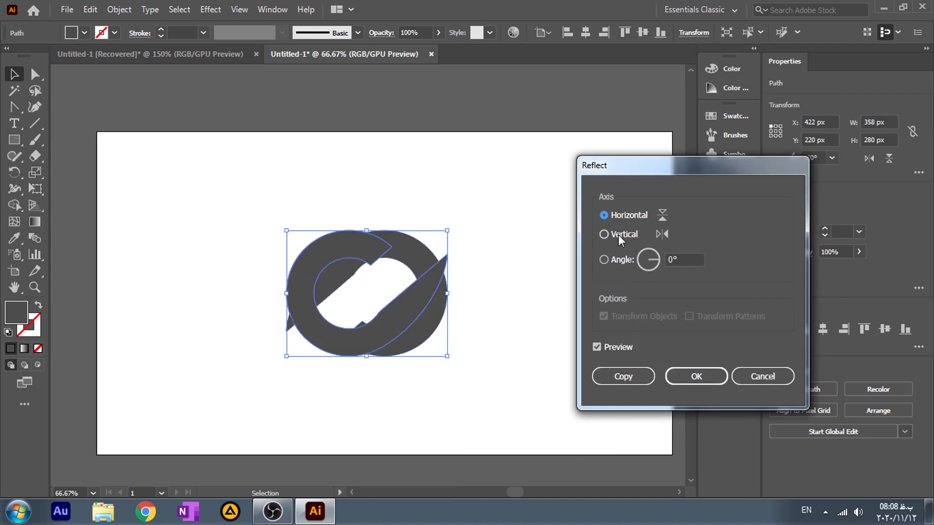
click(700, 377)
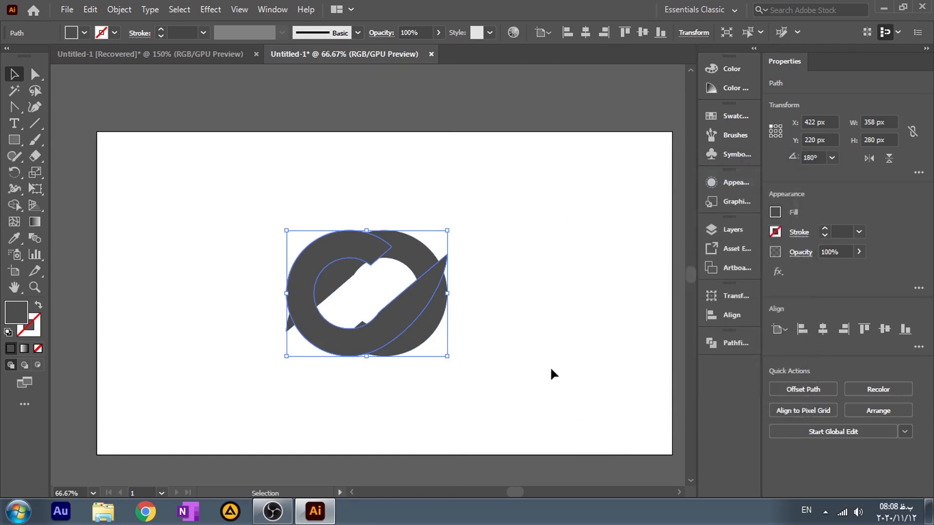
Step: Move the reflected shape down and to the left so the two tails interlock with a narrow parallel gap
click(550, 366)
drag(343, 346, 282, 359)
click(439, 384)
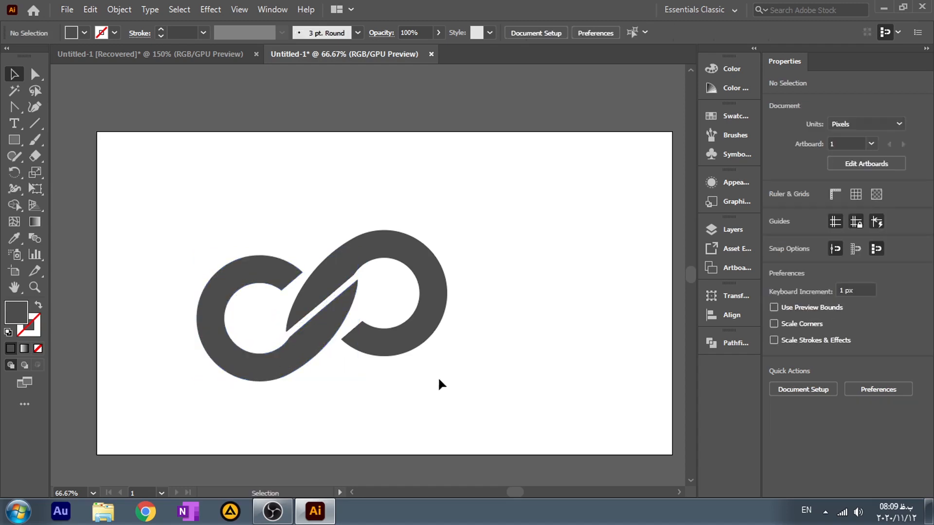
Step: Shift the inner corner anchor of the right ring's cut end so the cut runs parallel to the adjacent tail
scroll(344, 352, up, 2)
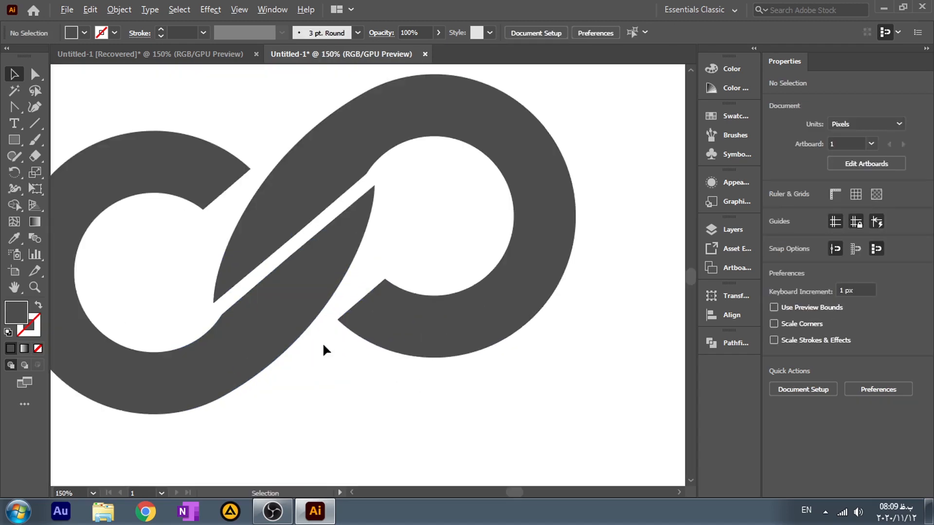
drag(312, 342, 369, 386)
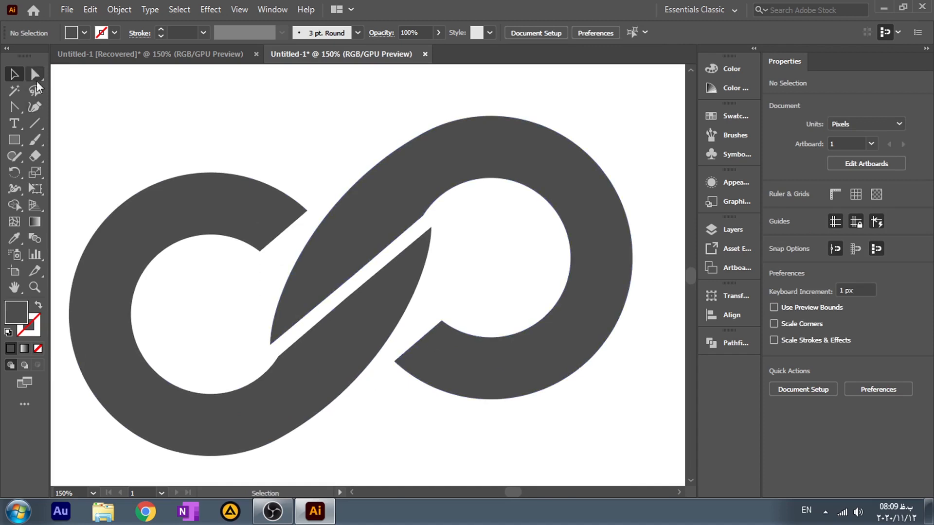
key(a)
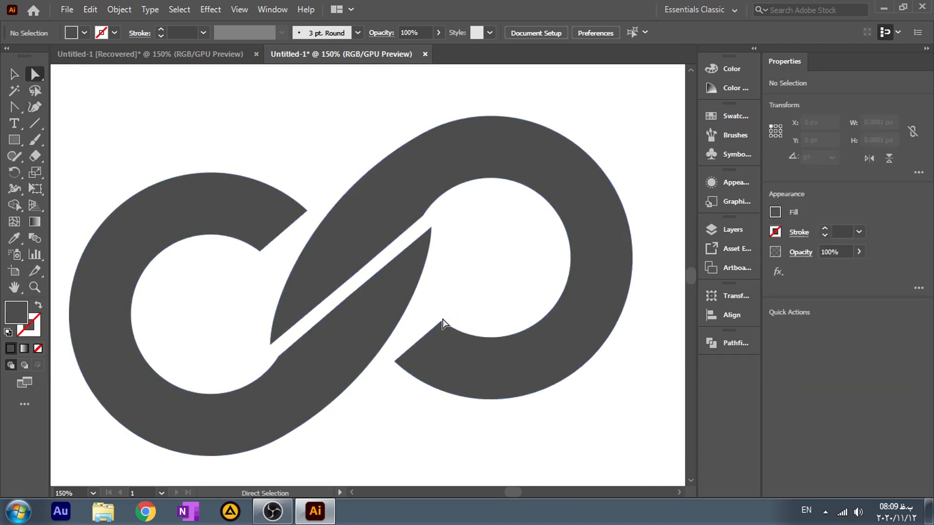
click(441, 321)
drag(442, 322, 422, 311)
Step: Shift the inner corner anchor of the left ring's cut end so that cut follows the neighbouring tail's curve
click(259, 221)
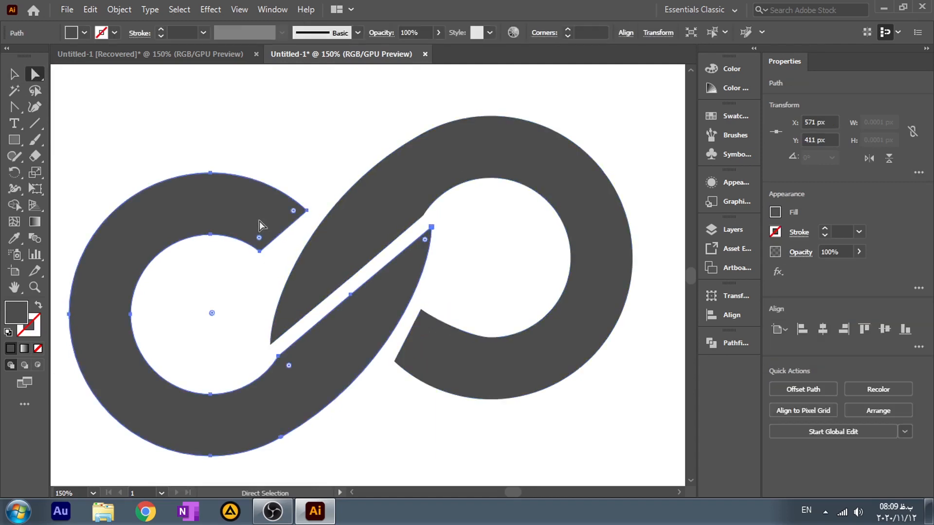
click(260, 251)
drag(265, 258, 277, 264)
click(312, 191)
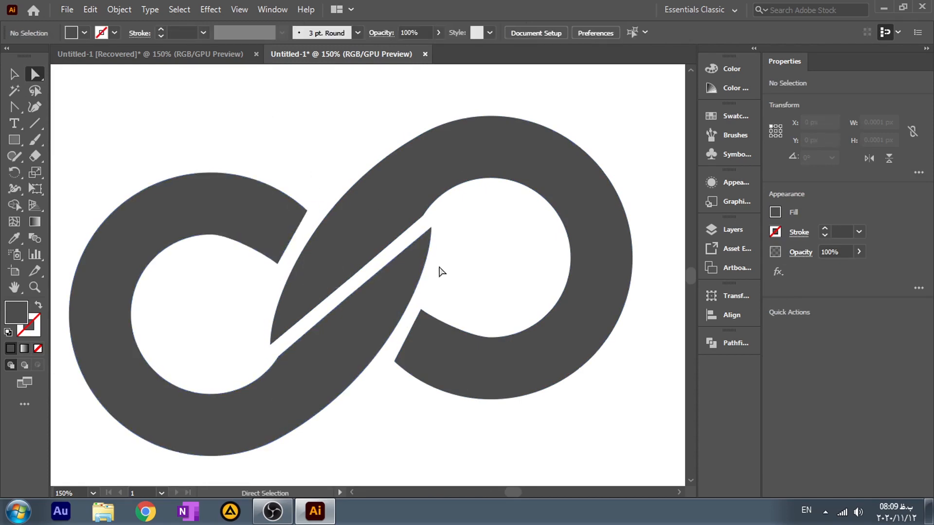
Step: Rotate both logo shapes together about 11.5° clockwise to level the rings, and move them toward the artboard's centre
scroll(440, 267, down, 2)
drag(583, 232, 525, 265)
drag(525, 228, 224, 378)
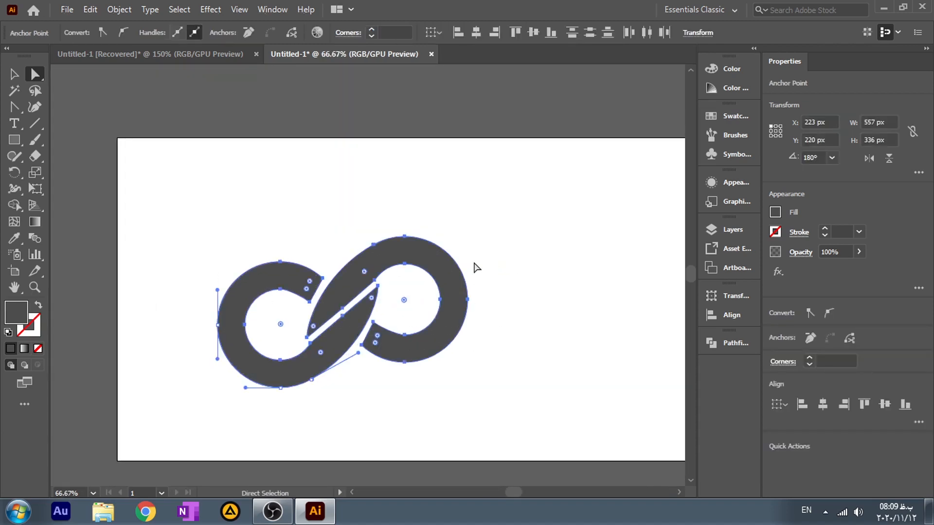
click(13, 75)
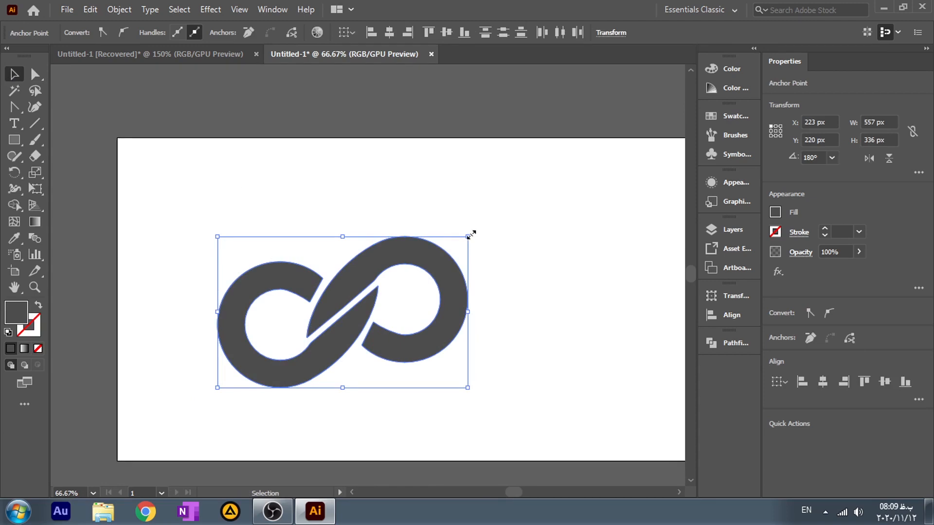
drag(471, 229, 487, 255)
click(519, 239)
drag(329, 348, 440, 331)
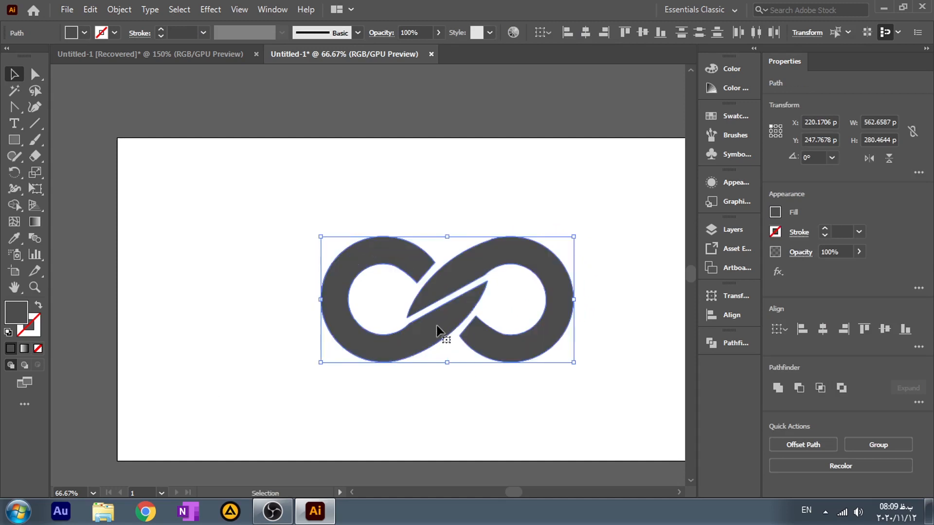
click(626, 230)
Step: Fill the left loop with a darker grey swatch
key(space)
drag(613, 268, 547, 285)
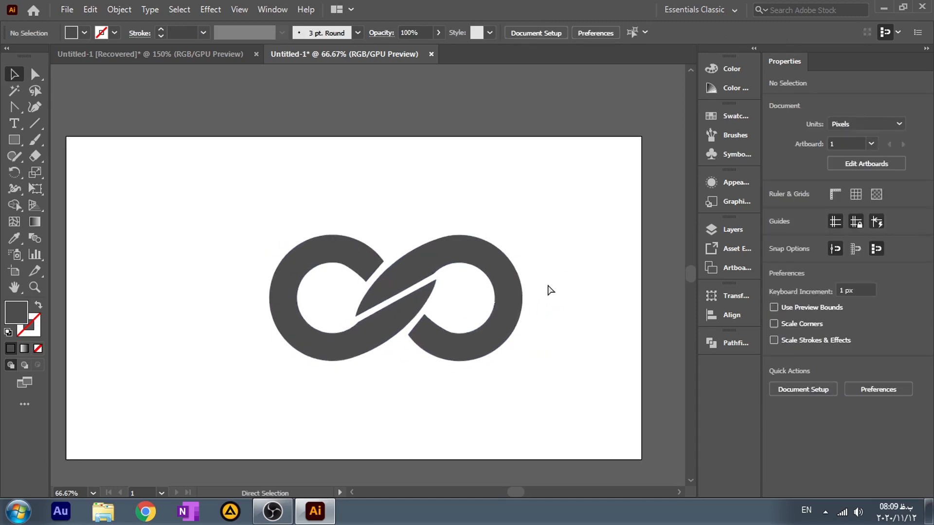
key(ctrl+0)
drag(597, 188, 374, 309)
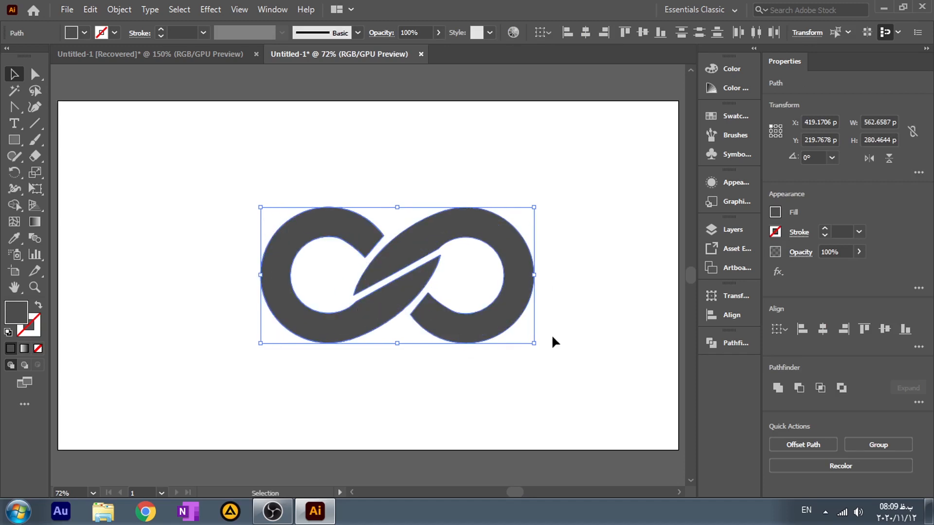
click(574, 325)
click(325, 323)
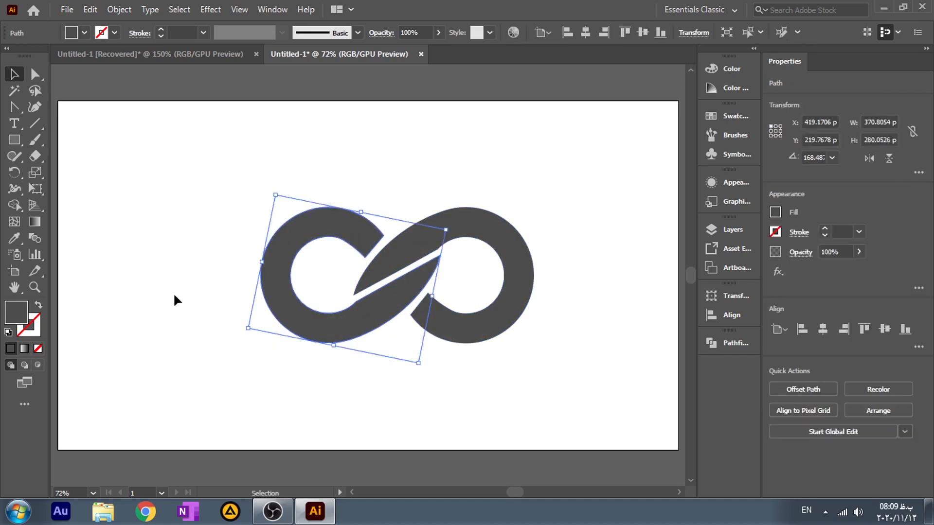
click(72, 32)
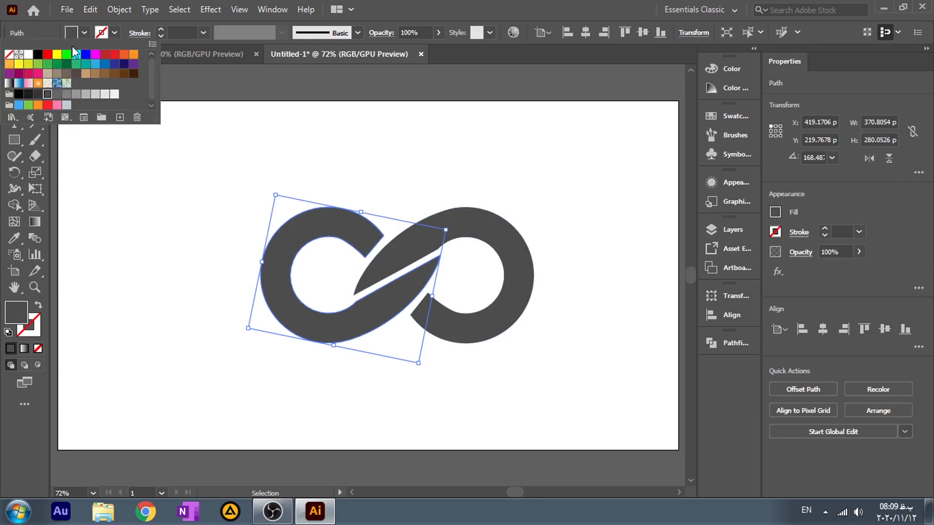
click(39, 96)
Step: Fill the right loop with a light tan-brown swatch
click(477, 319)
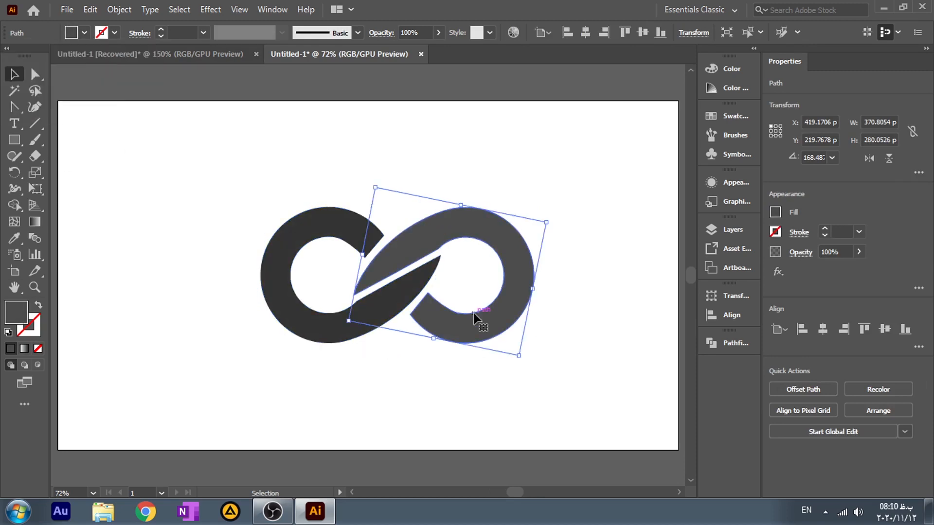
click(71, 32)
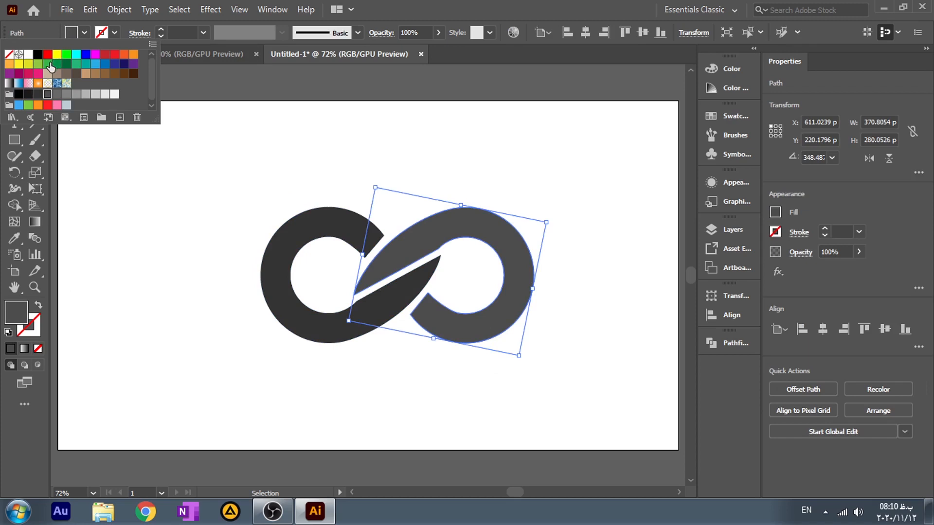
click(103, 75)
click(95, 74)
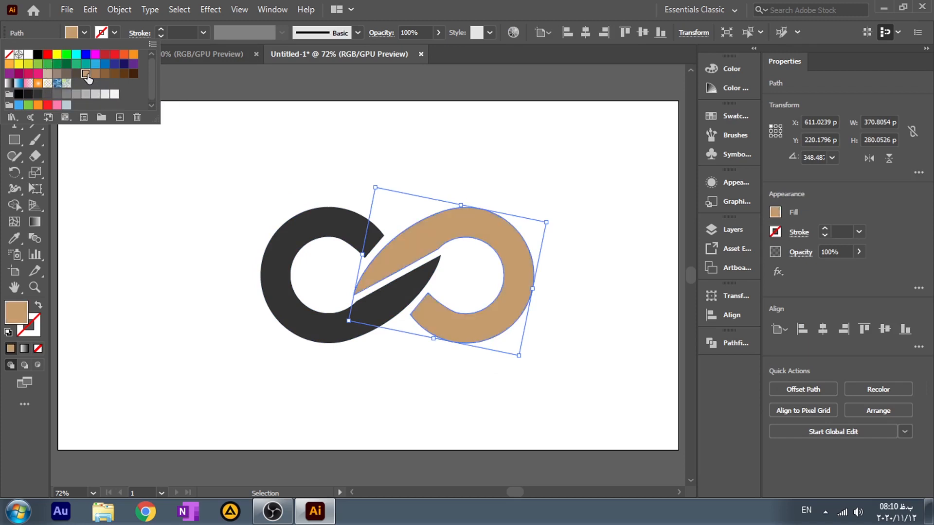
click(78, 258)
click(156, 291)
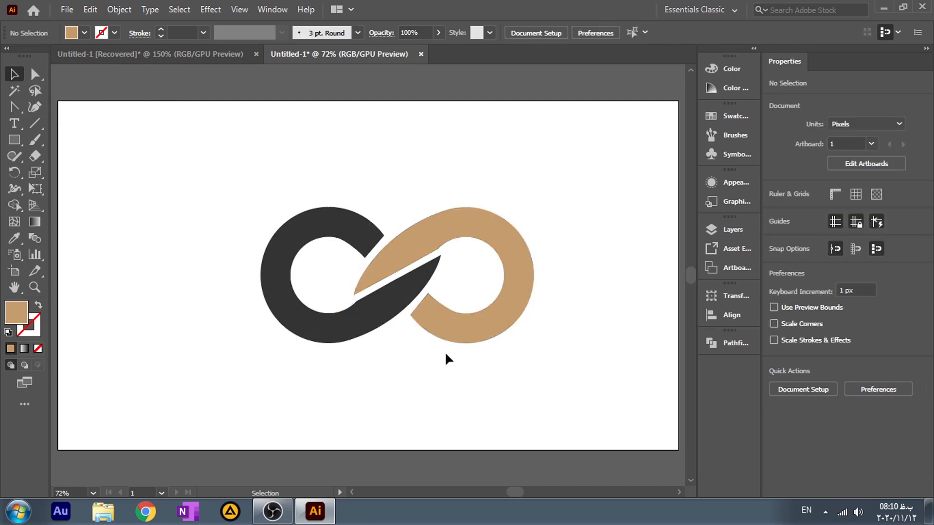
Step: Duplicate the dark loop to the artboard's upper-left area, then add a second copy slightly offset up and to the right
scroll(529, 302, up, 1)
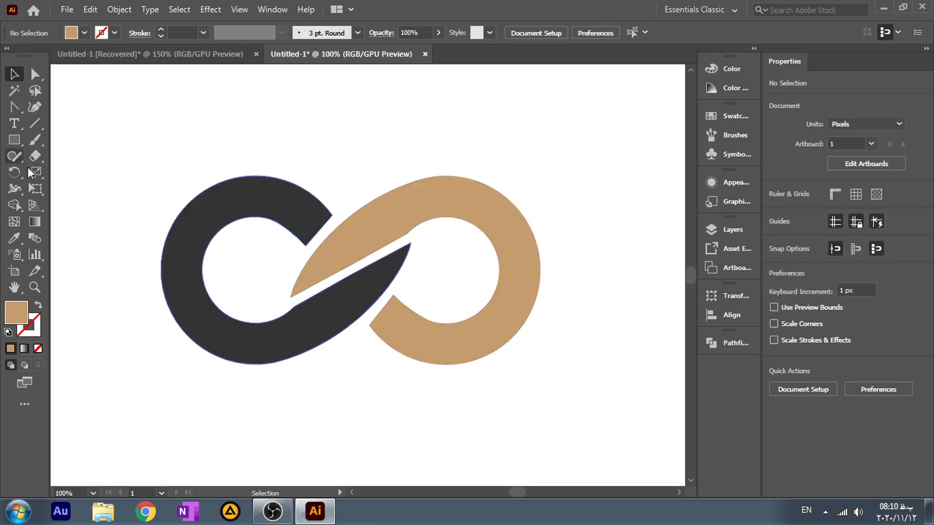
scroll(196, 197, down, 1)
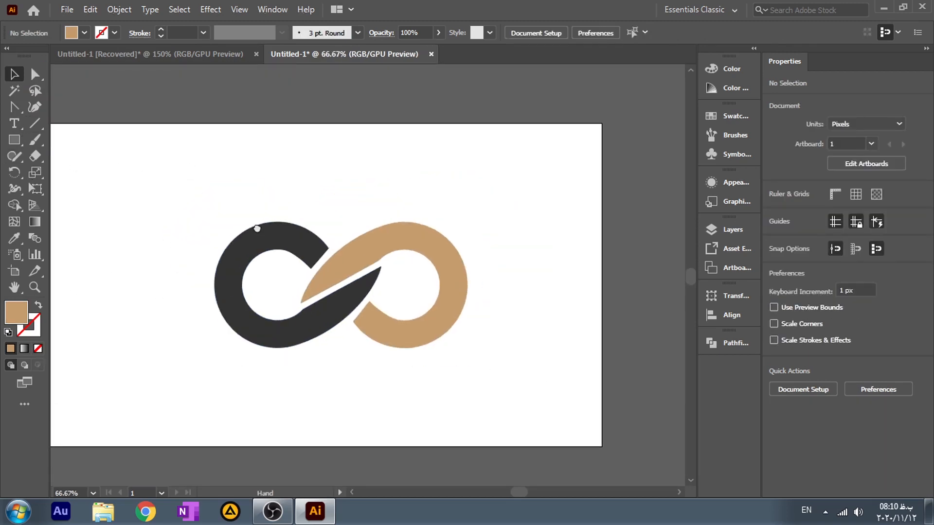
drag(271, 284, 127, 203)
drag(152, 253, 160, 247)
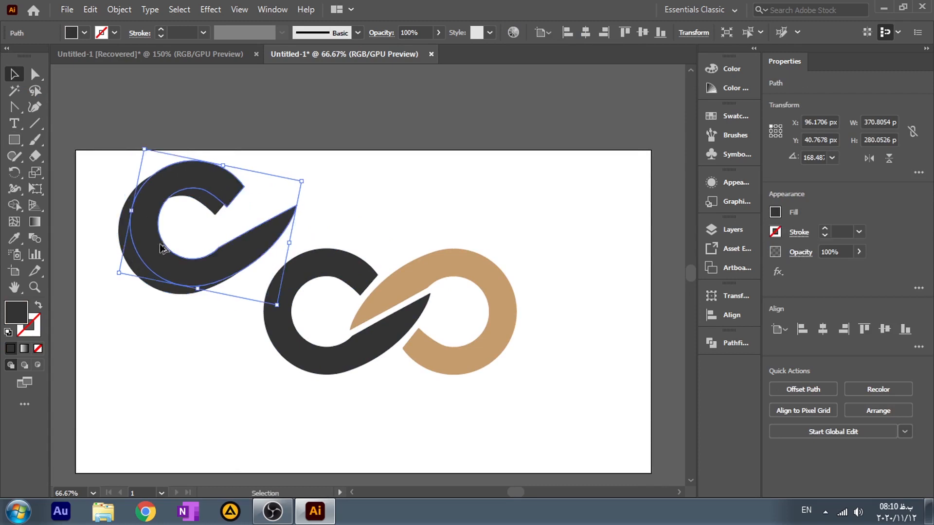
Step: Subtract the front copy from the rear one with Minus Front and erase the leftover fragments, keeping only the large crescent
click(133, 271)
click(133, 225)
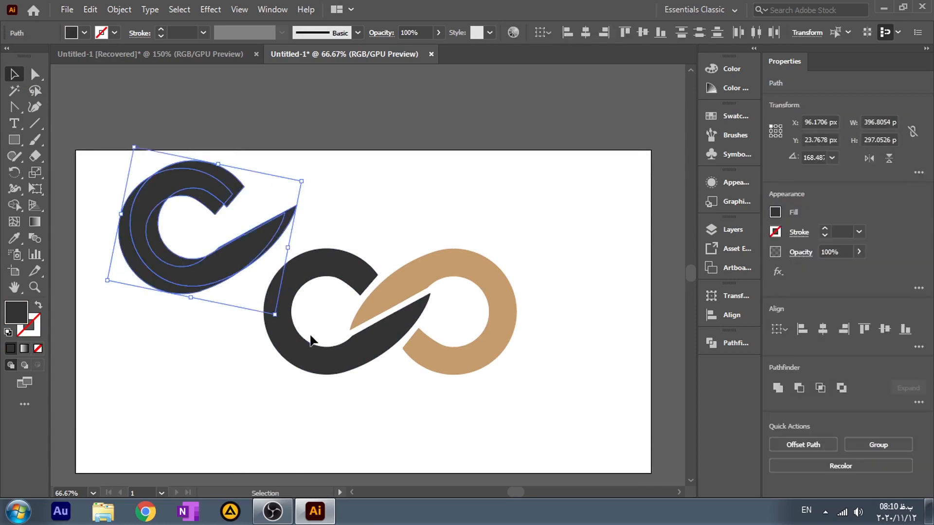
click(800, 388)
click(244, 374)
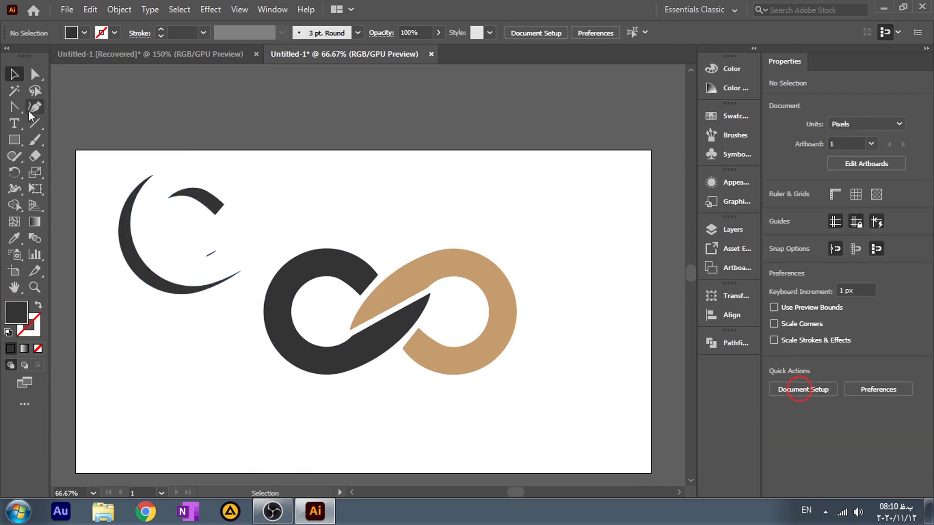
key(shift+e)
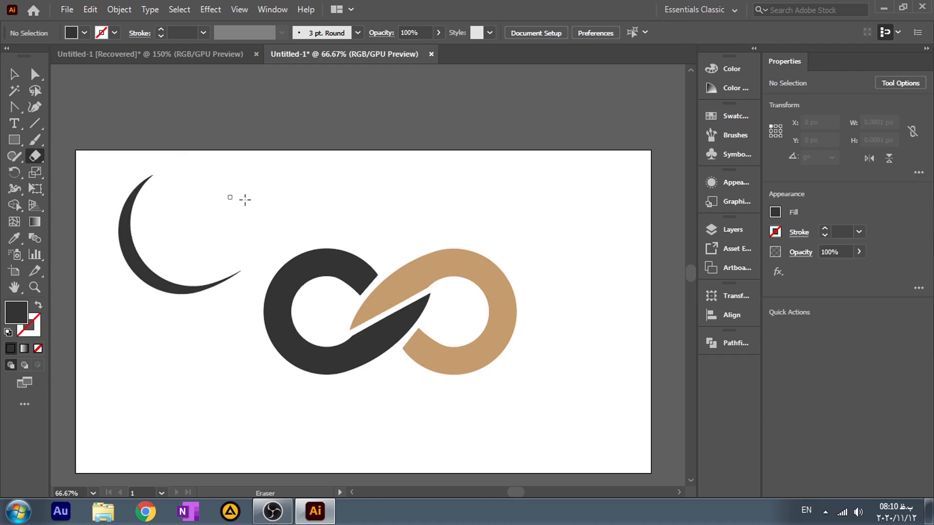
Step: Move the crescent onto the lower-left outer edge of the dark loop
click(14, 74)
drag(134, 256, 269, 344)
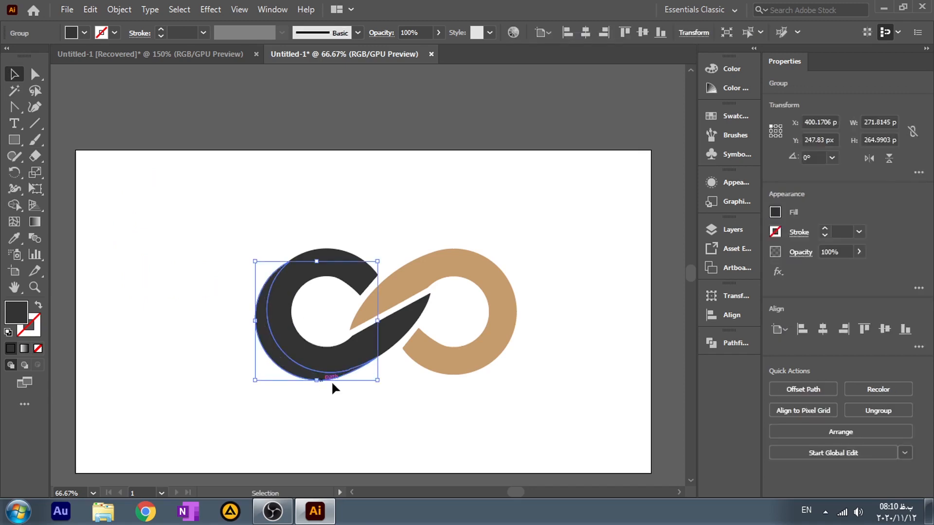
click(363, 432)
Step: Lower the crescent's opacity to 51% and apply a Gaussian Blur with a radius of about 7.9 pixels
click(280, 368)
drag(440, 30, 408, 52)
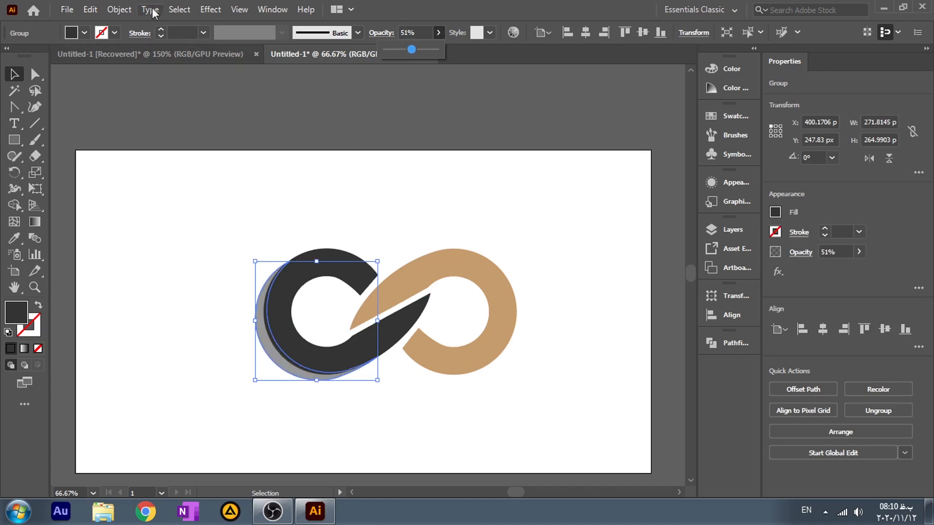
click(210, 9)
mouse_move(225, 237)
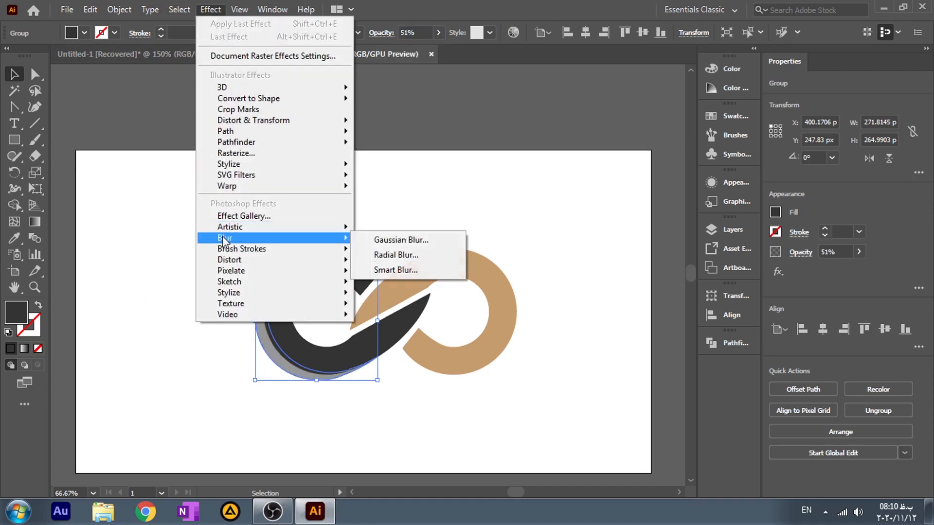
click(402, 241)
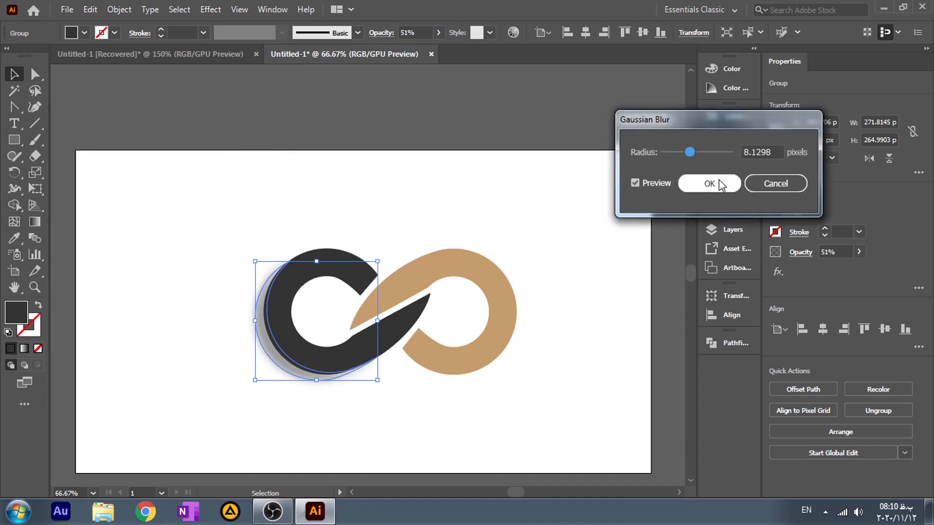
drag(689, 150, 687, 150)
click(711, 189)
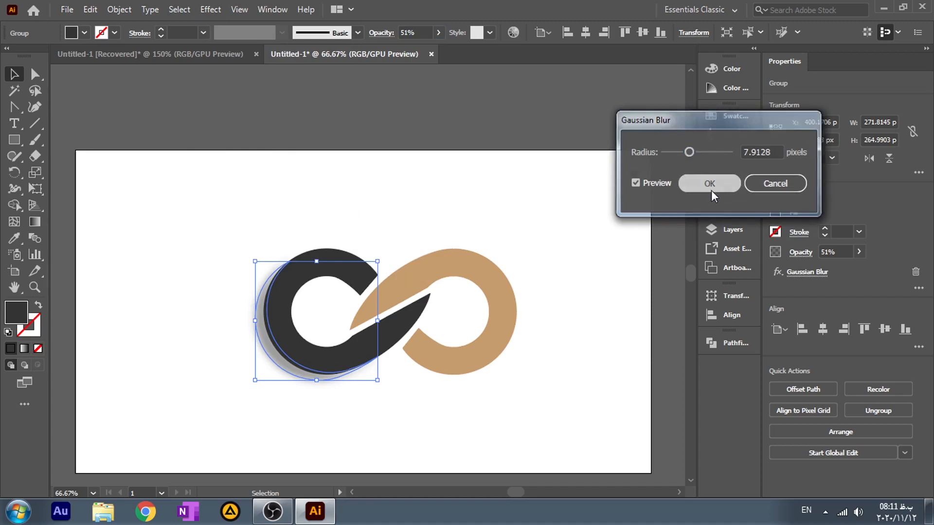
click(462, 402)
Step: Nudge the blurred crescent 3 px up and 3 px to the right, closer to the dark loop
click(285, 368)
key(Up)
key(Up)
key(Right)
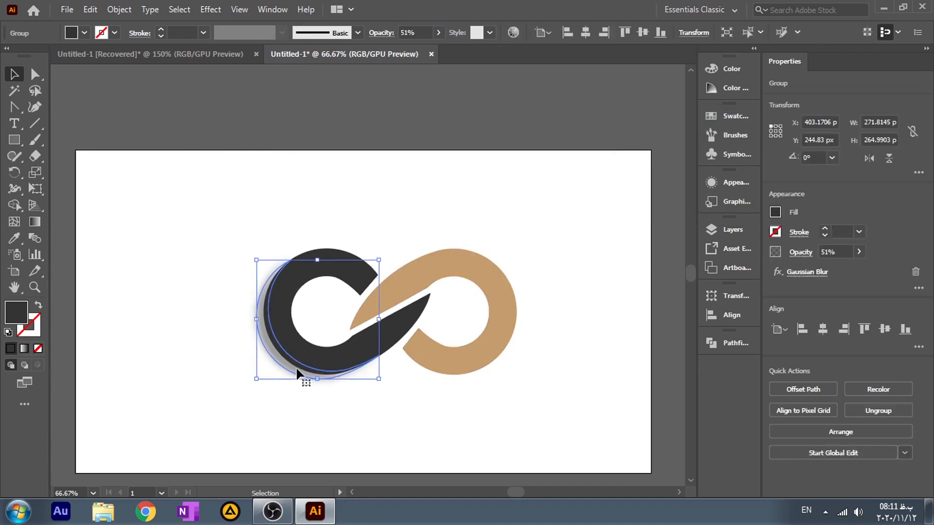
Step: Nudge the blurred crescent shadow 1 px to the right and deselect it
right_click(297, 374)
mouse_move(373, 286)
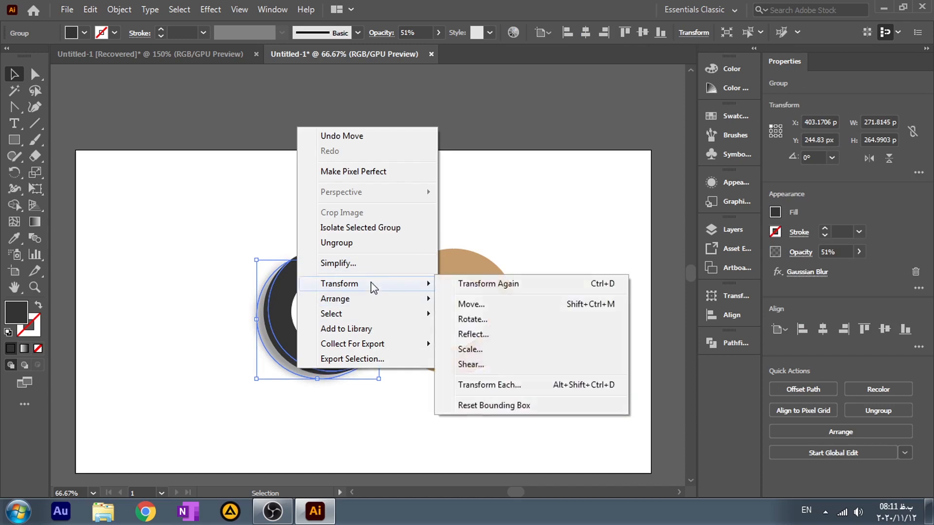
click(437, 375)
click(406, 430)
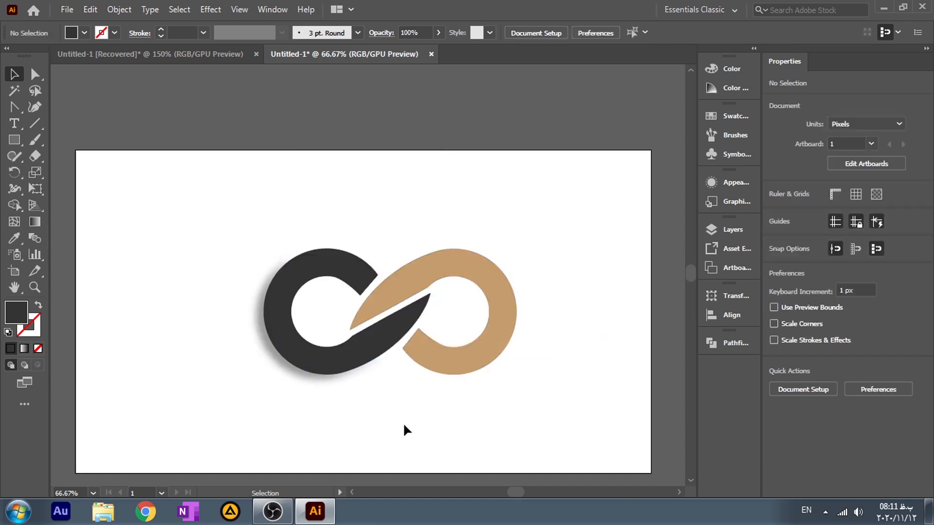
click(303, 378)
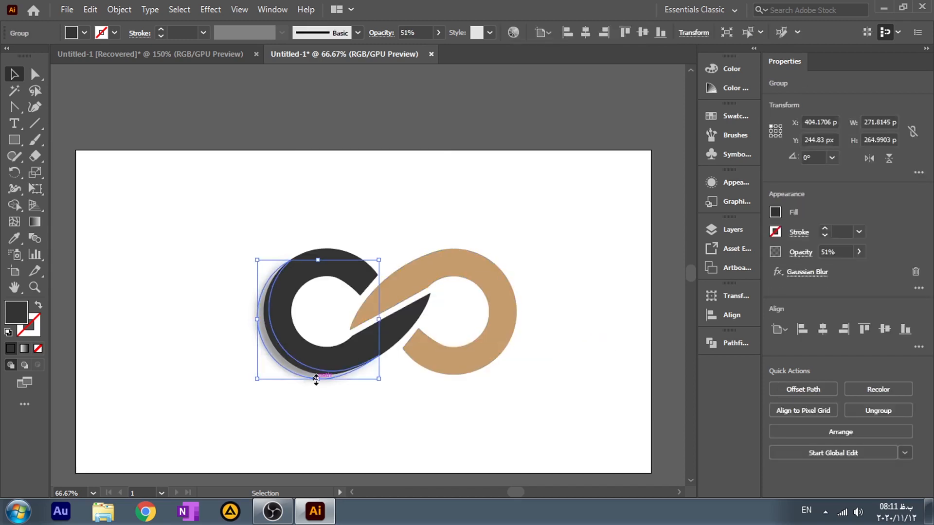
click(367, 423)
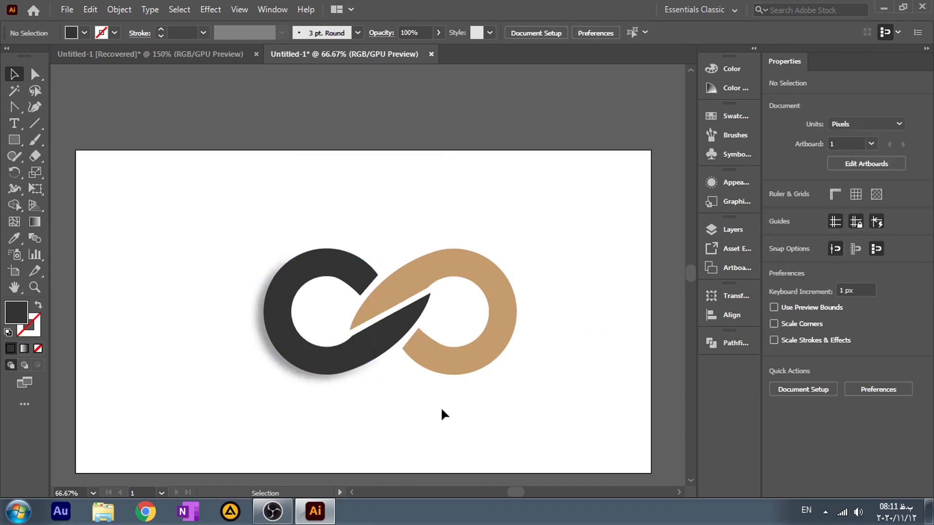
Step: Draw a closed, curved four-point shape about 150 by 94 px with the Pen tool along the tan loop's lower-left end
scroll(466, 440, up, 1)
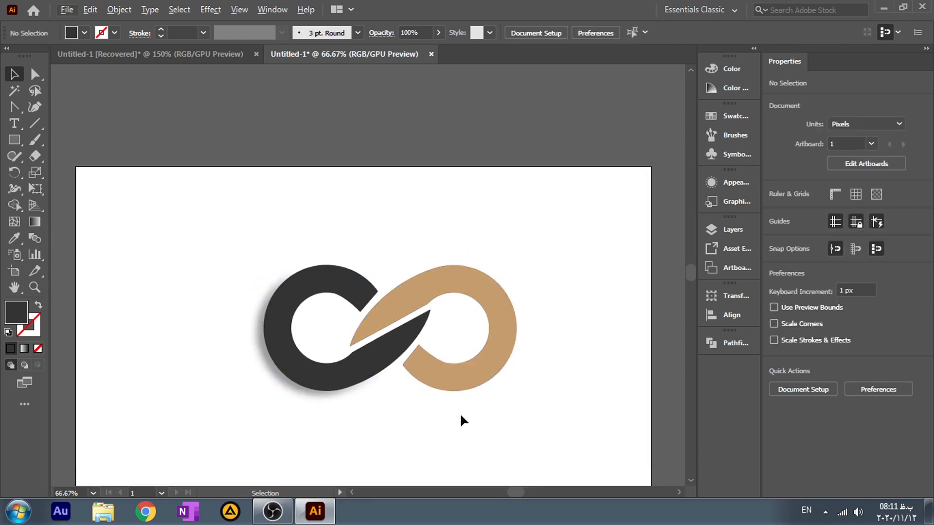
key(super)
key(super)
scroll(467, 430, up, 2)
scroll(499, 380, down, 1)
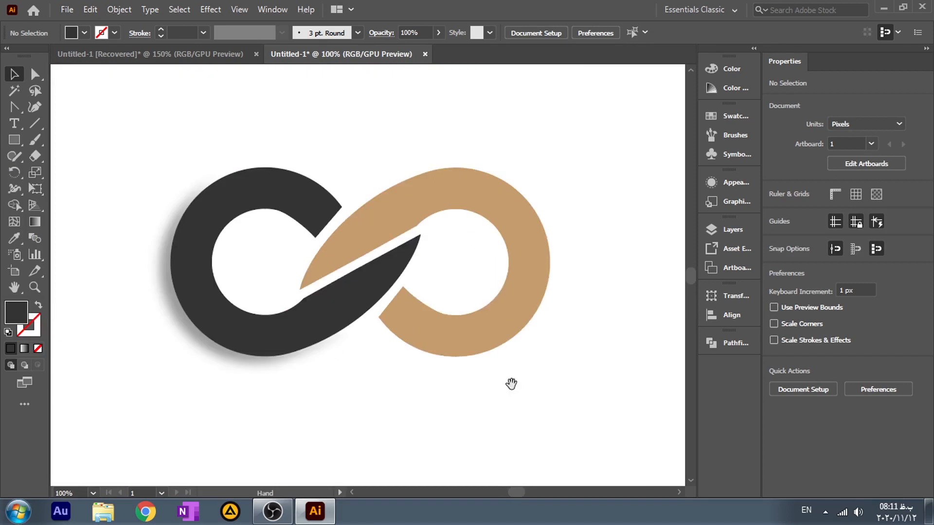
drag(512, 384, 457, 365)
drag(14, 107, 57, 104)
click(328, 291)
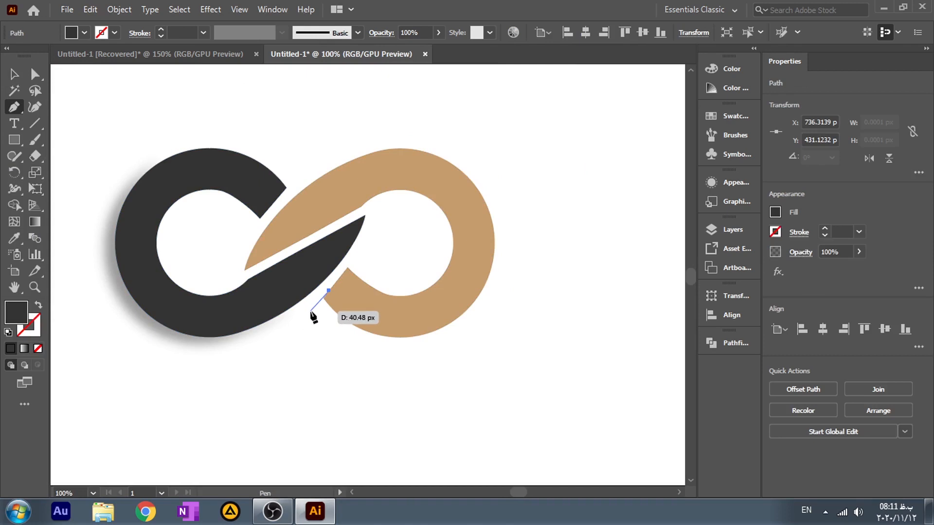
click(311, 311)
drag(394, 355, 447, 348)
click(393, 354)
click(411, 322)
drag(329, 291, 302, 260)
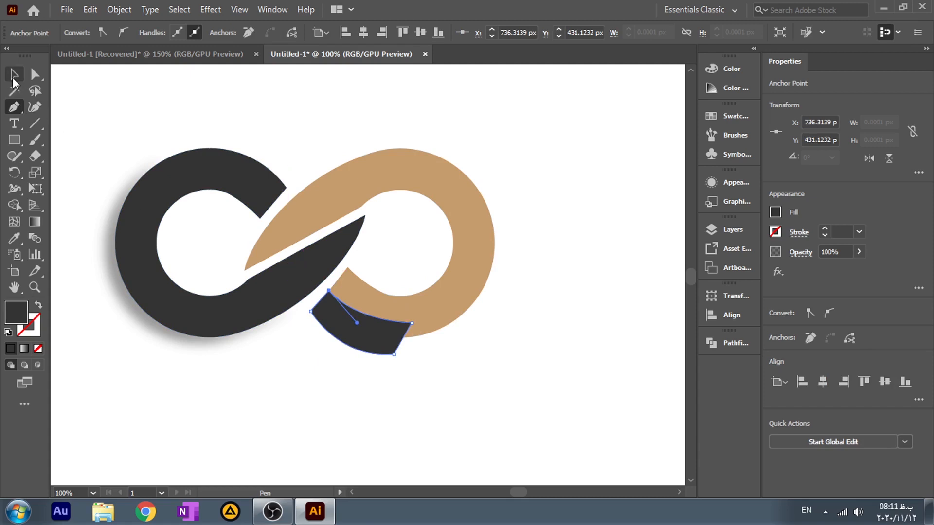
Step: Fill the new curved shape with a freeform gradient drawn with points
click(14, 74)
click(35, 222)
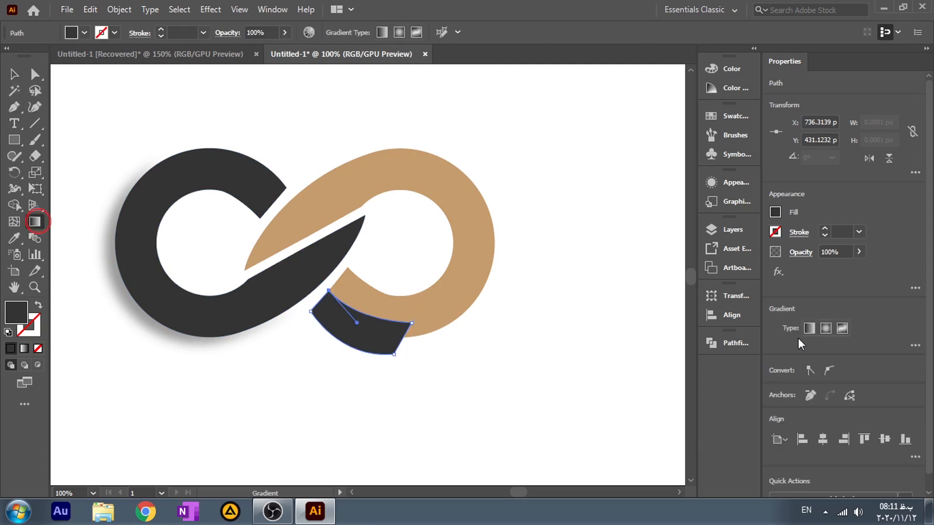
click(825, 330)
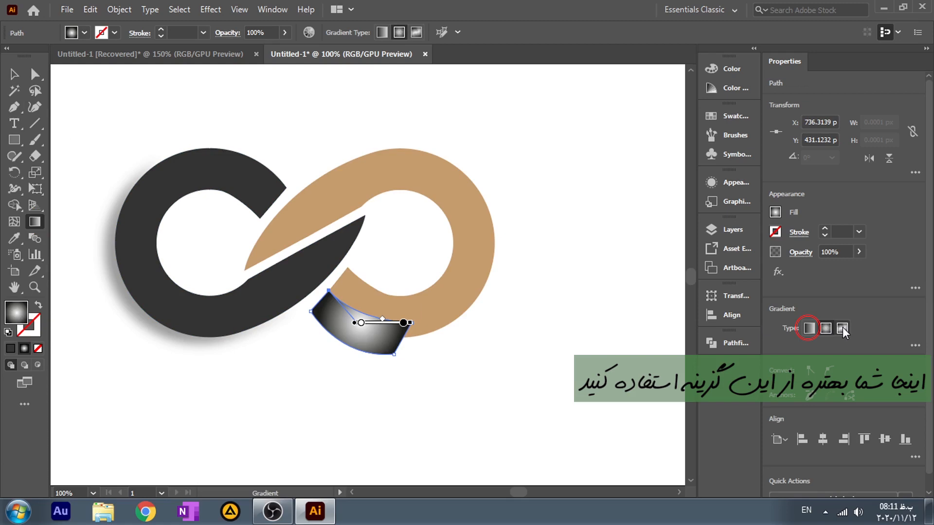
click(841, 328)
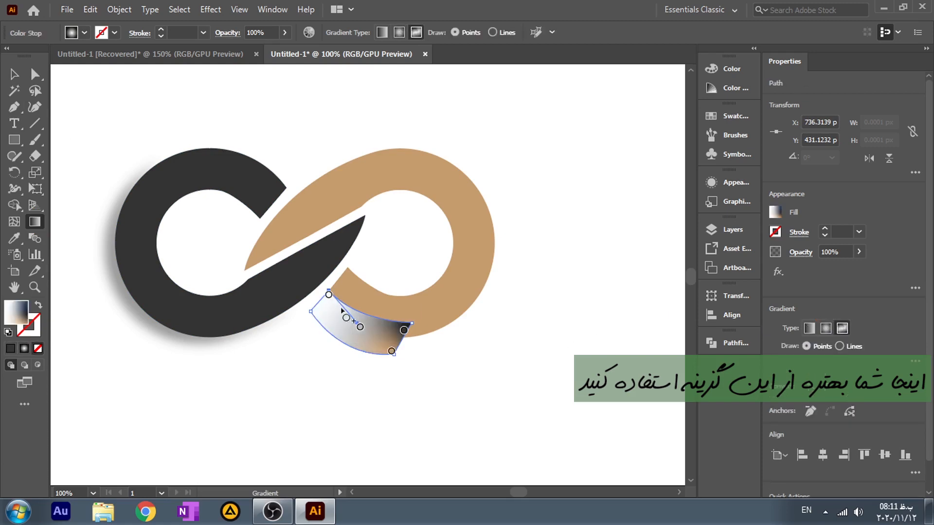
Step: Set the two gradient stops at the shape's right end to white and reposition the other two along its upper edge
double_click(391, 351)
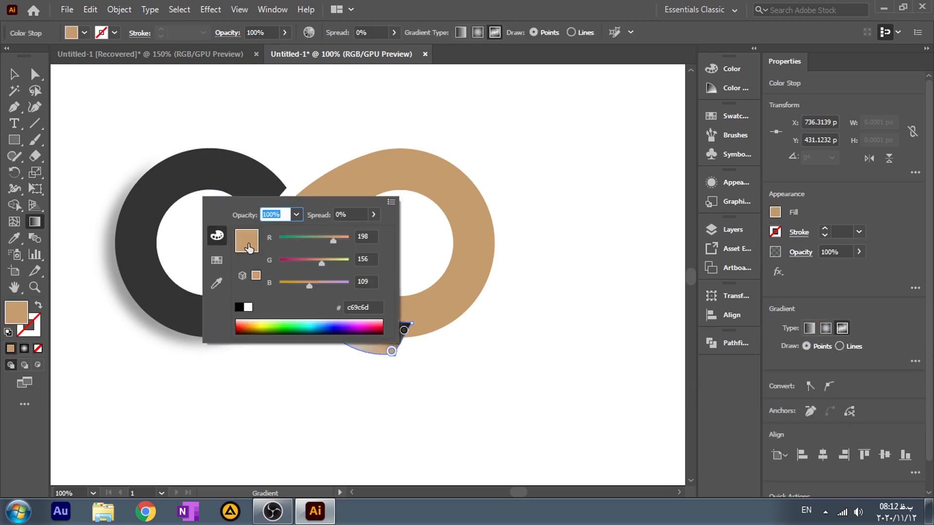
click(248, 308)
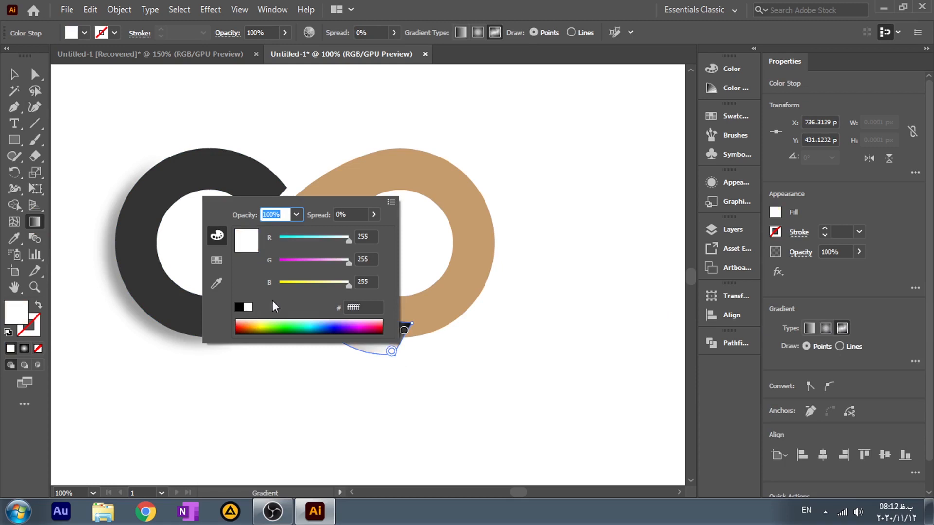
double_click(403, 331)
click(261, 449)
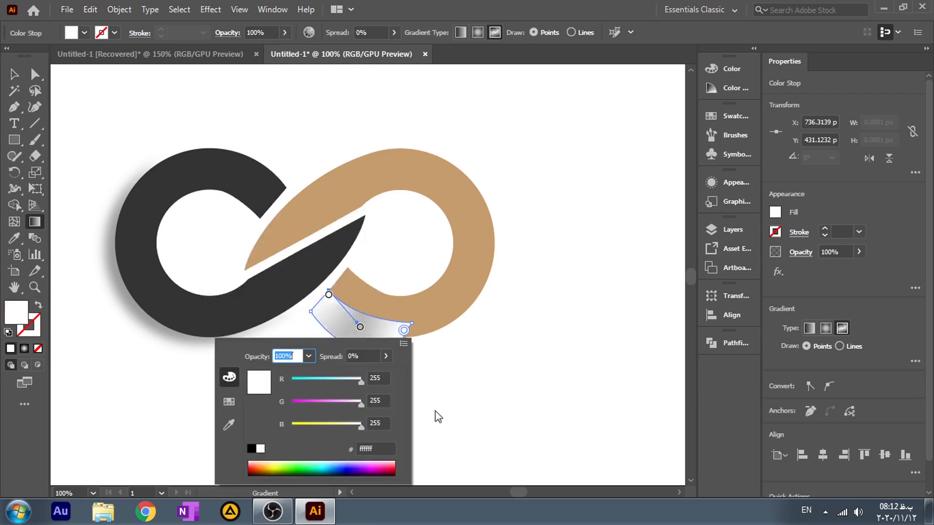
click(435, 411)
drag(360, 327, 373, 321)
drag(327, 295, 333, 300)
Step: Try to colour the gradient stop at the shape's upper-left corner dark grey
key(v)
click(34, 221)
double_click(334, 299)
click(161, 392)
click(138, 298)
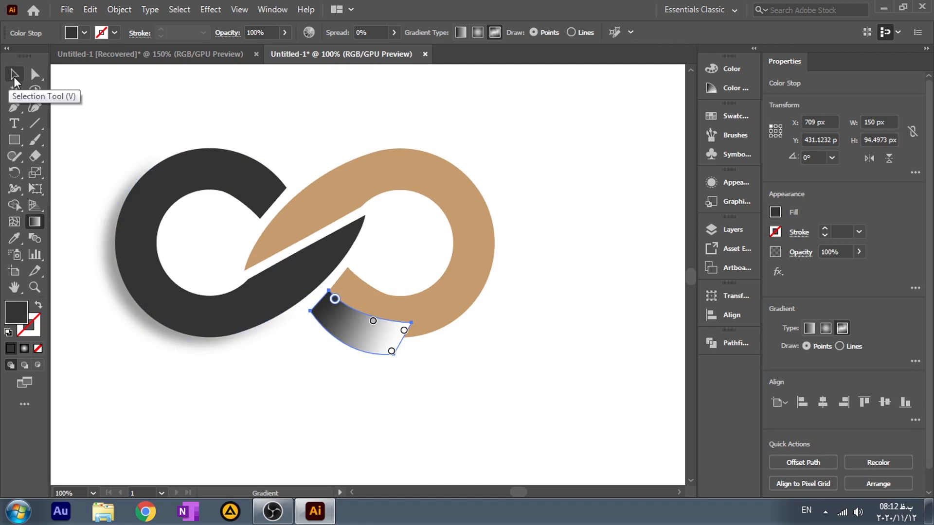
key(ctrl+z)
Step: Add white gradient stops along the shape's lower edge and left corner, and adjust the existing stops to keep the outer border white
click(14, 75)
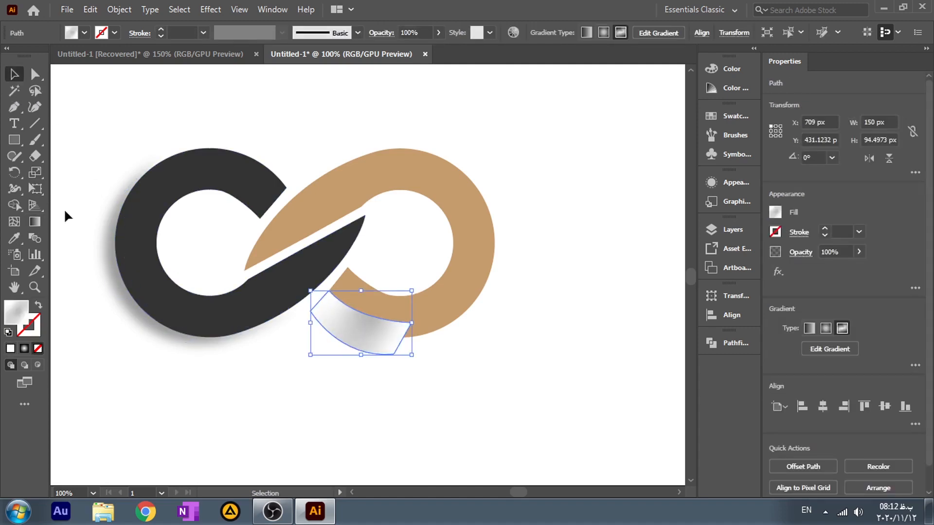
click(35, 221)
drag(370, 321, 373, 317)
drag(391, 353, 358, 350)
click(383, 351)
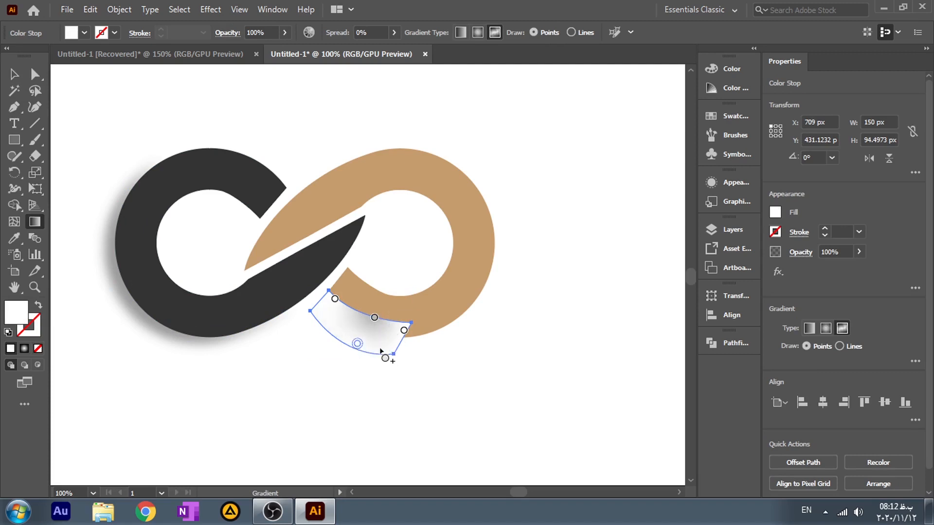
click(329, 327)
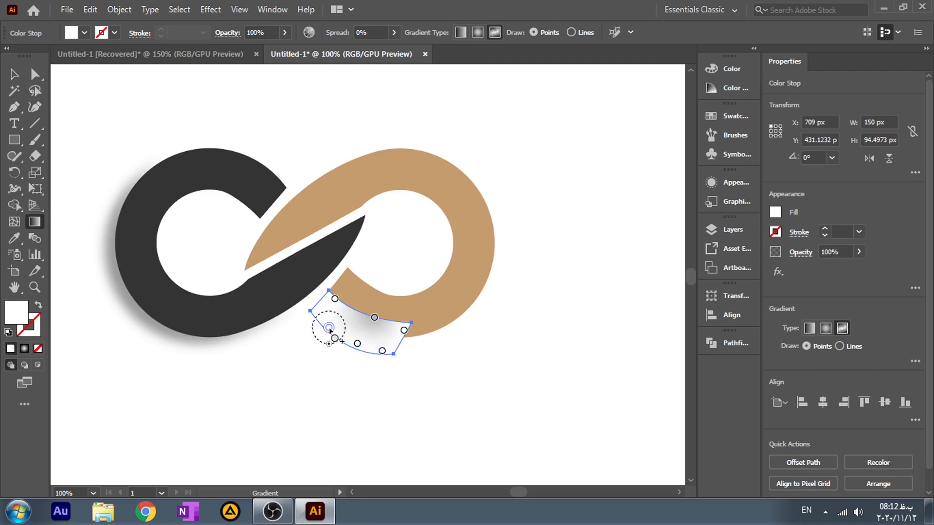
drag(329, 327, 351, 341)
click(318, 311)
drag(335, 299, 338, 302)
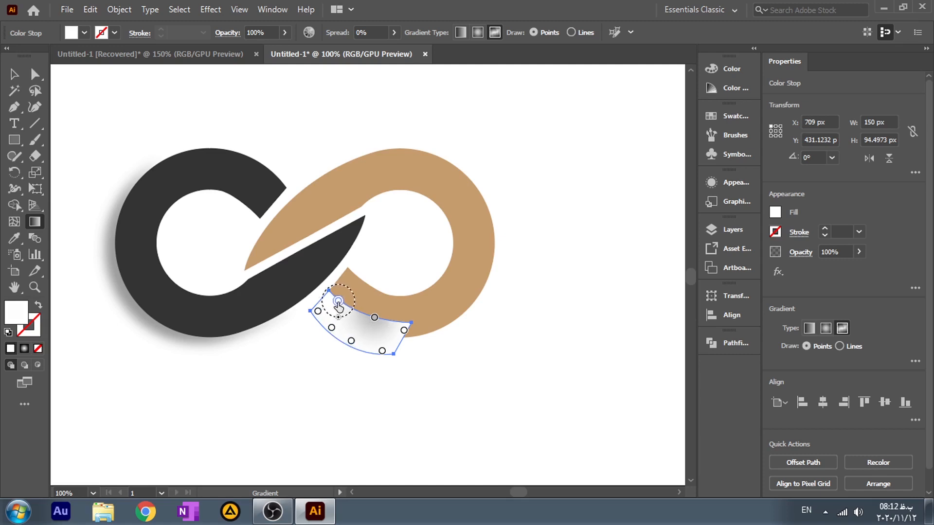
Step: Set the shape's upper-left gradient stop to mid grey and shift the grey stops slightly inward
double_click(338, 302)
click(228, 373)
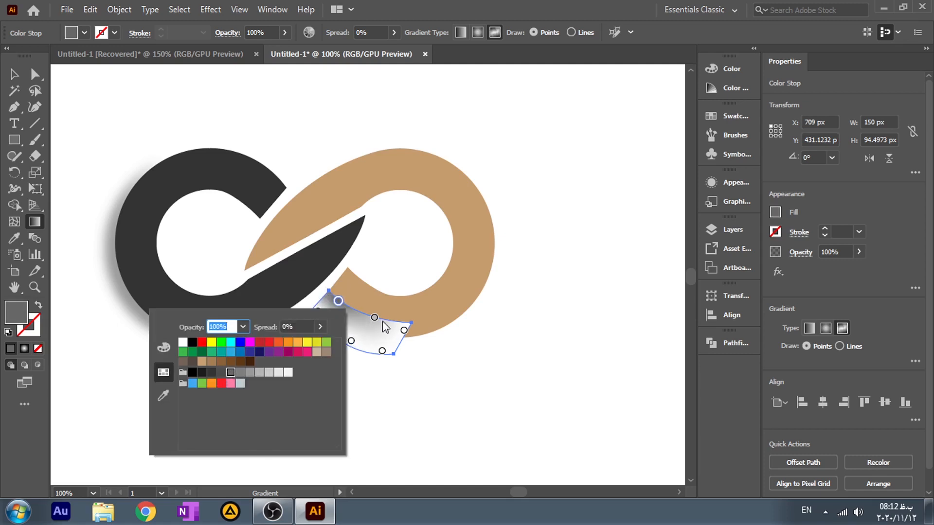
click(420, 392)
drag(374, 319, 343, 314)
Step: Send the freeform-gradient shape to the back, behind the tan loop
click(14, 74)
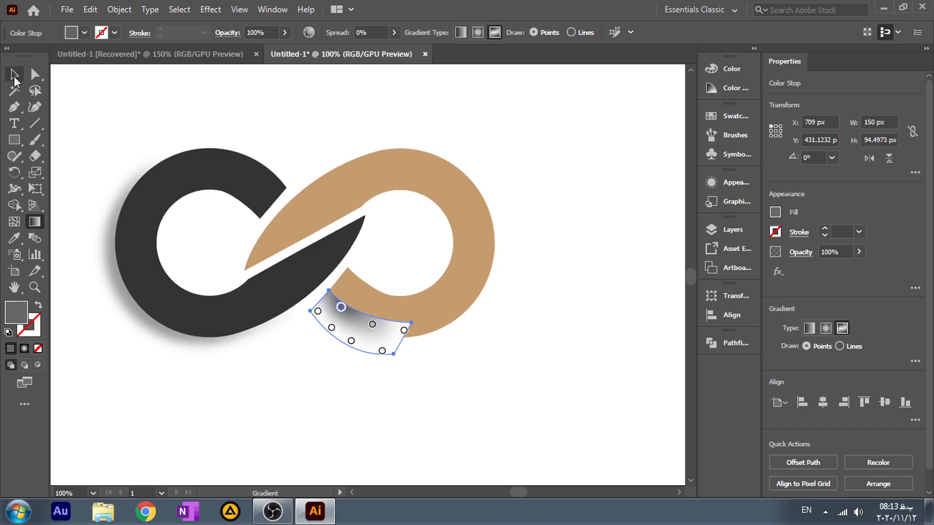
click(250, 416)
right_click(354, 346)
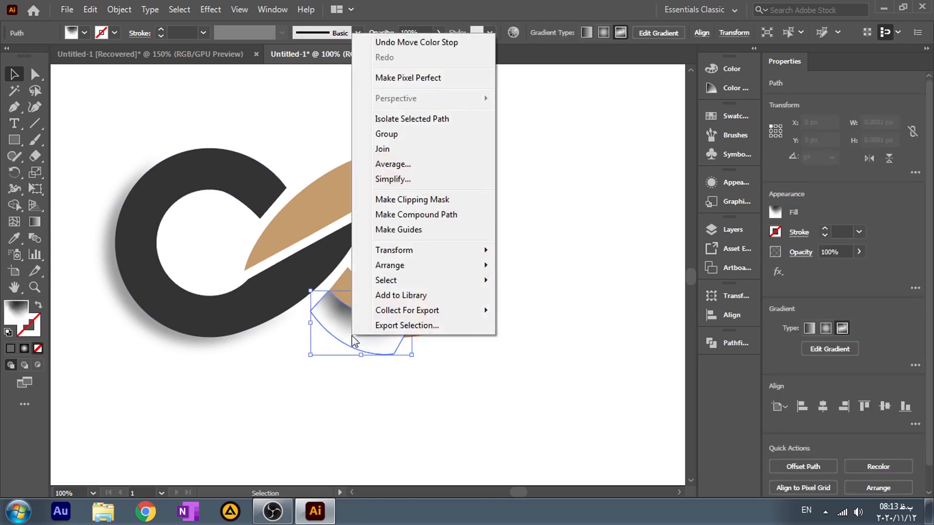
mouse_move(396, 252)
mouse_move(455, 266)
click(530, 309)
click(438, 393)
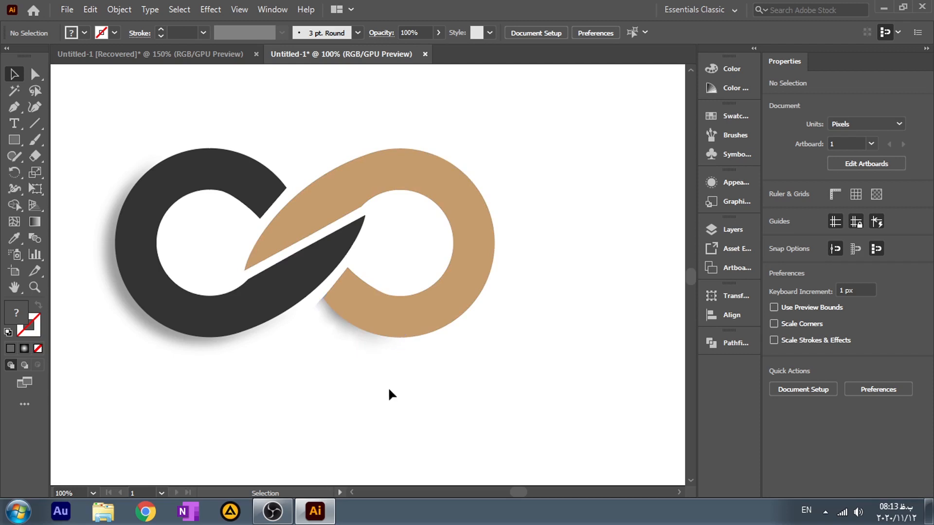
Step: Move the gradient shadow slightly down and to the left from under the tan loop's lower end
click(365, 336)
drag(351, 332, 347, 338)
click(400, 402)
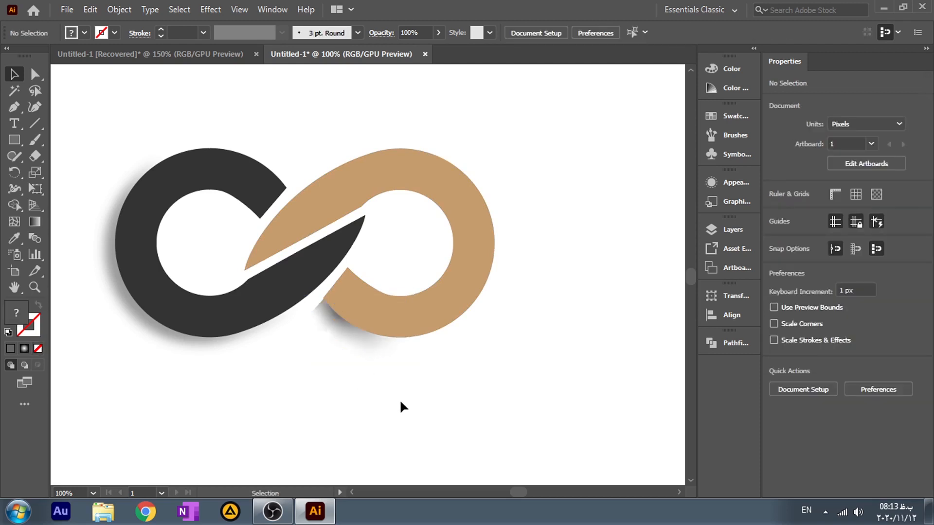
click(360, 340)
click(364, 412)
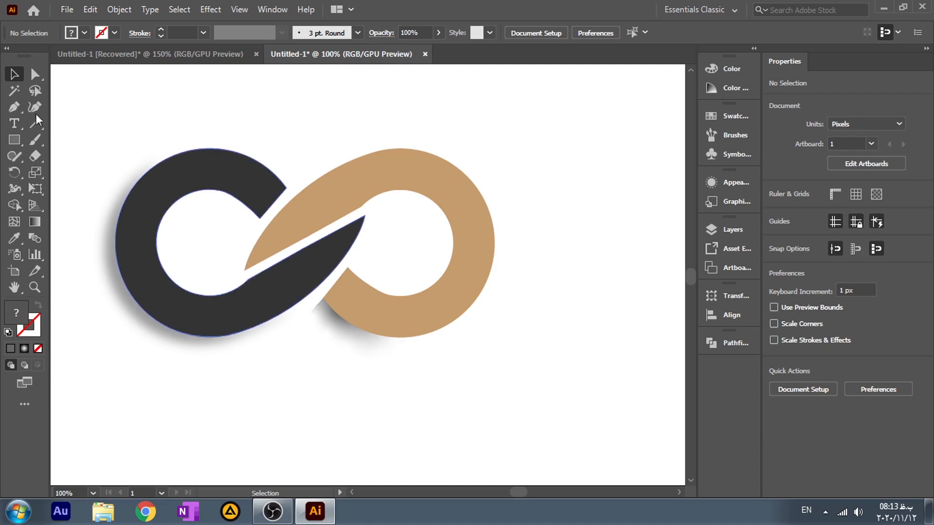
Step: Draw a closed four-sided shape about 225 by 188 px with the Pen tool across the upper part of the tan loop's opening
click(14, 106)
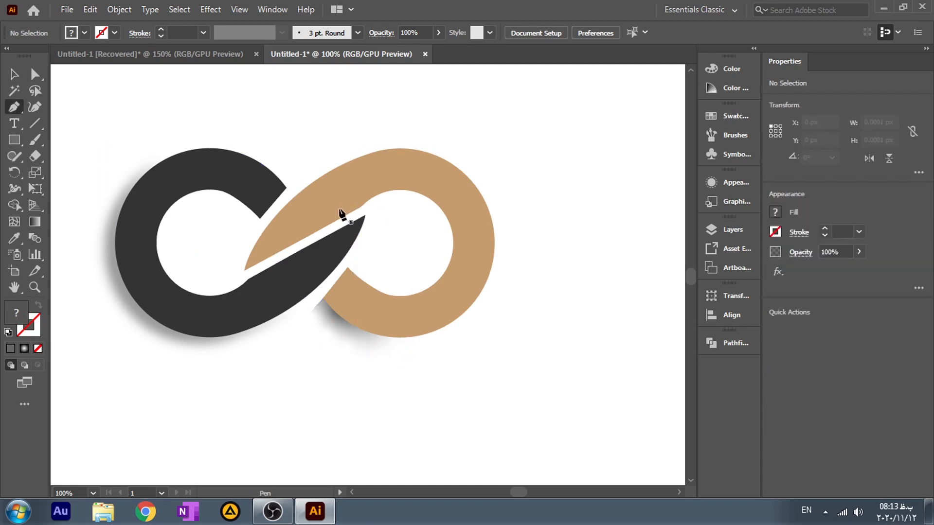
click(339, 209)
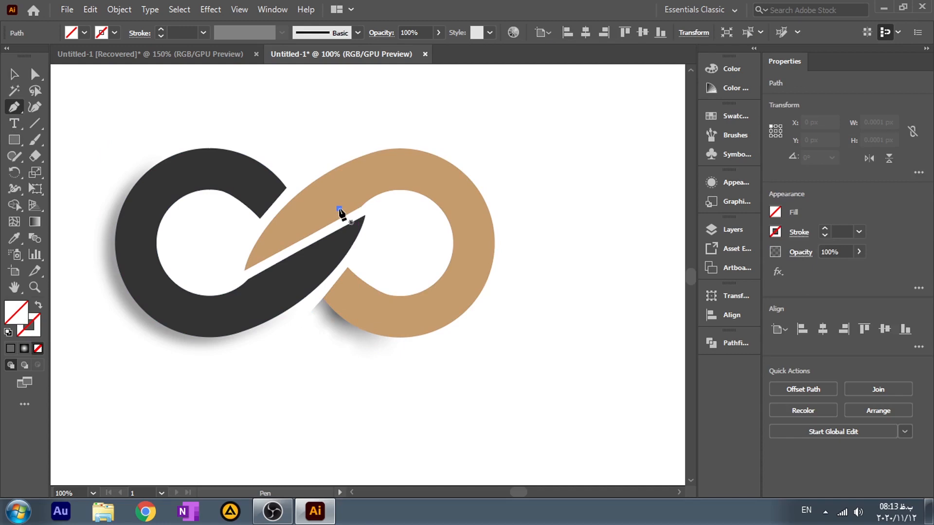
click(459, 285)
click(490, 216)
click(373, 158)
click(339, 209)
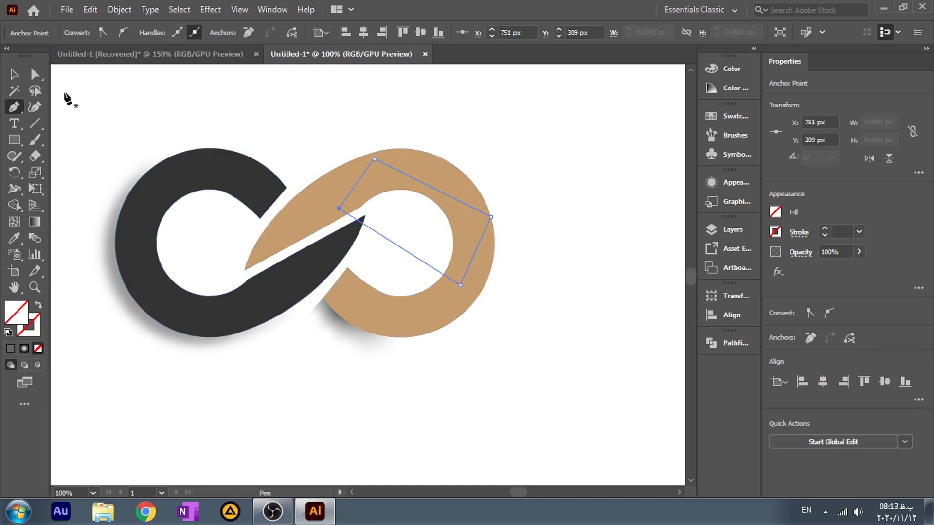
Step: Fill the four-sided shape with a linear gradient running from white at its lower edge to black at its upper edge
click(34, 222)
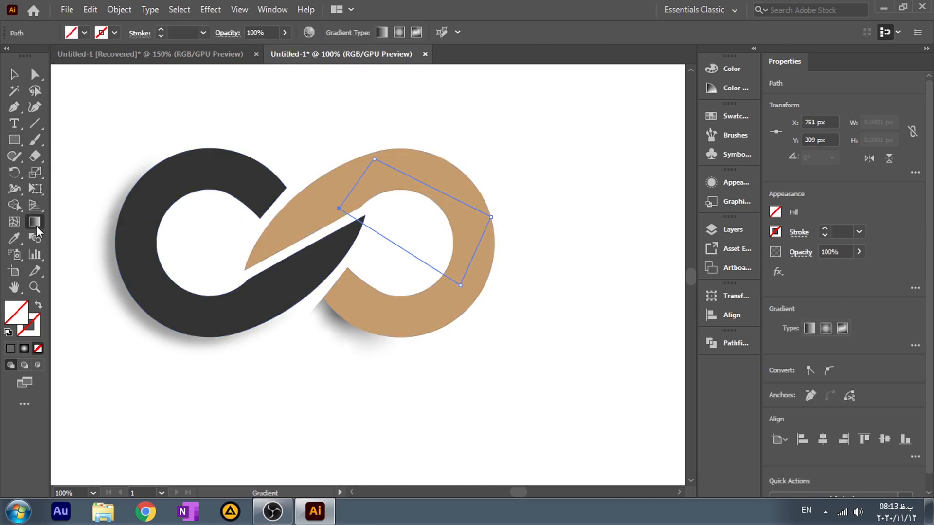
click(807, 330)
drag(392, 246, 434, 174)
click(14, 75)
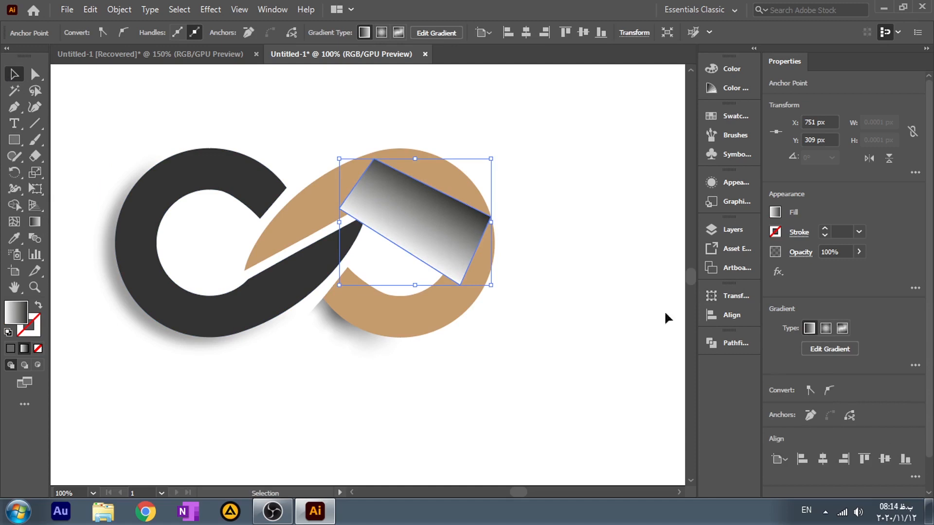
click(34, 222)
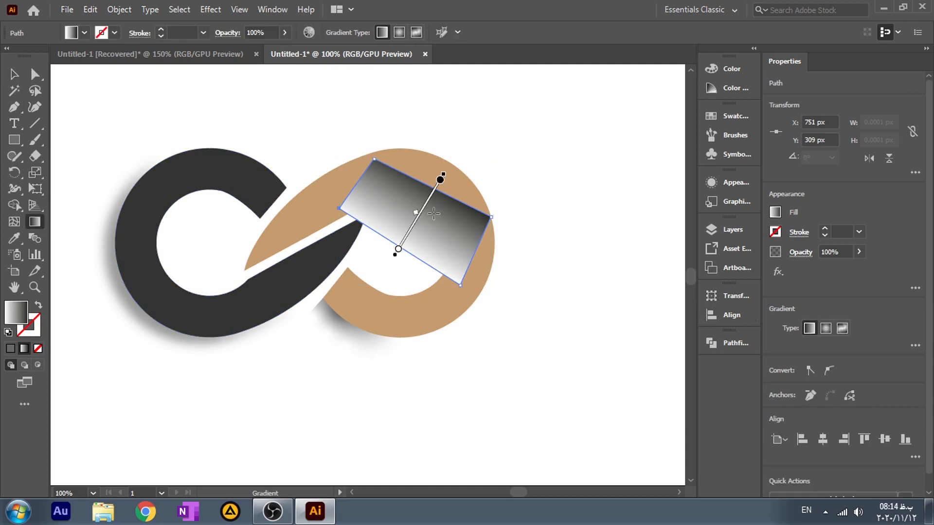
drag(419, 210, 421, 205)
click(84, 129)
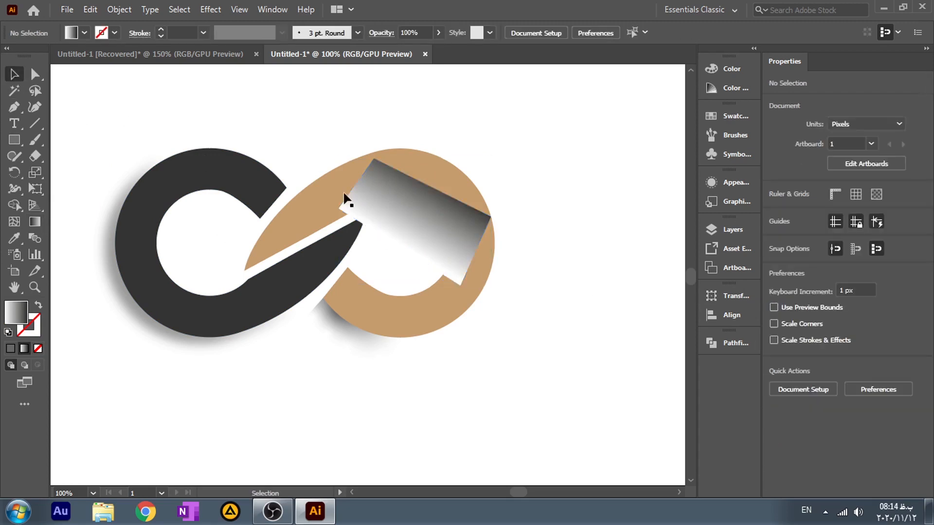
Step: Send the linear-gradient shape to the back so it shades only the tan loop's opening
right_click(416, 226)
mouse_move(484, 432)
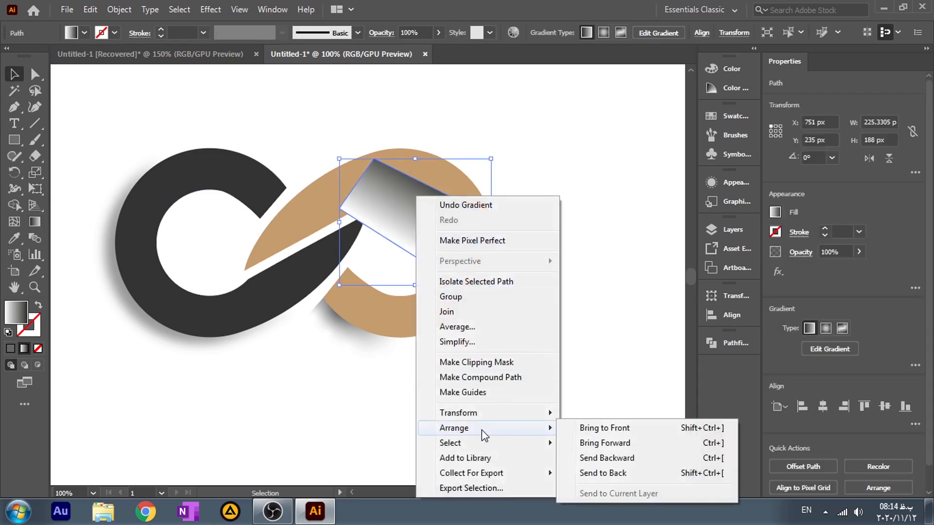
click(603, 473)
click(262, 124)
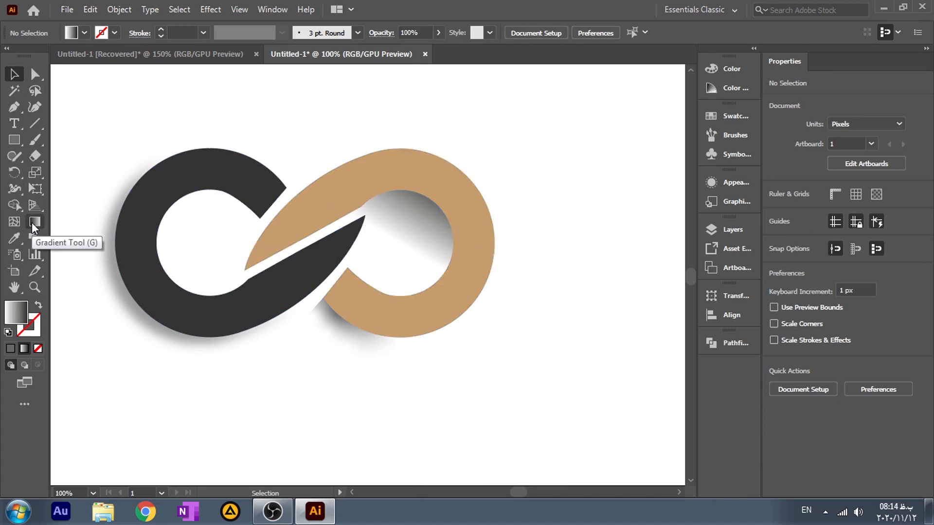
Step: Draw a closed four-sided gradient shape about 163 by 139 px with the Pen tool across the upper part of the dark grey loop's opening
click(14, 107)
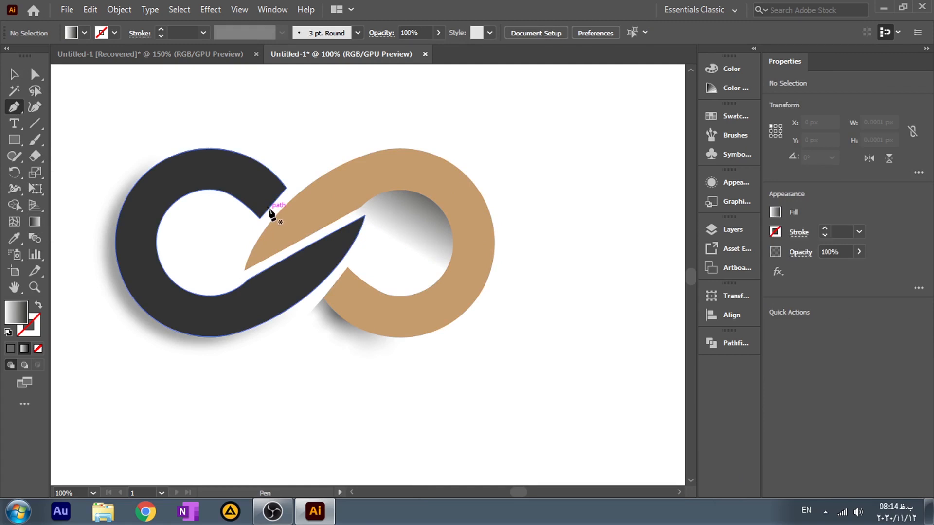
click(268, 208)
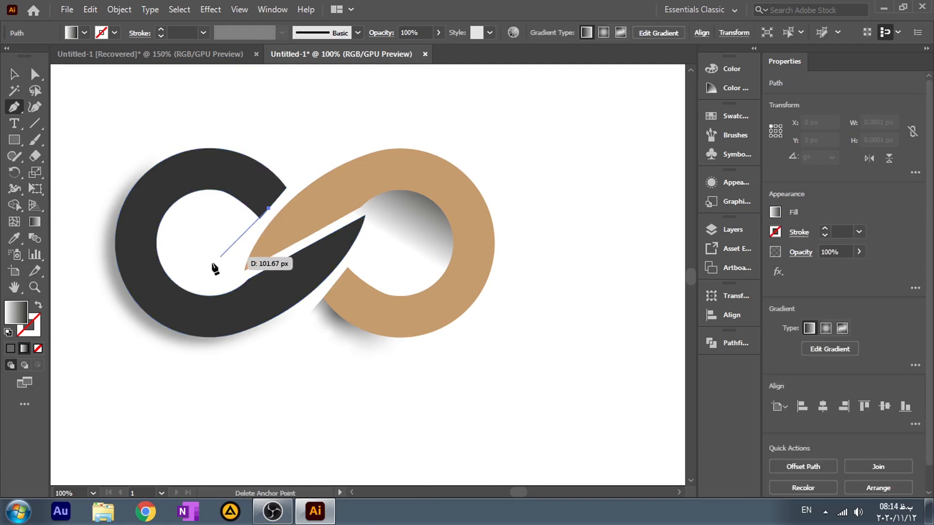
click(235, 247)
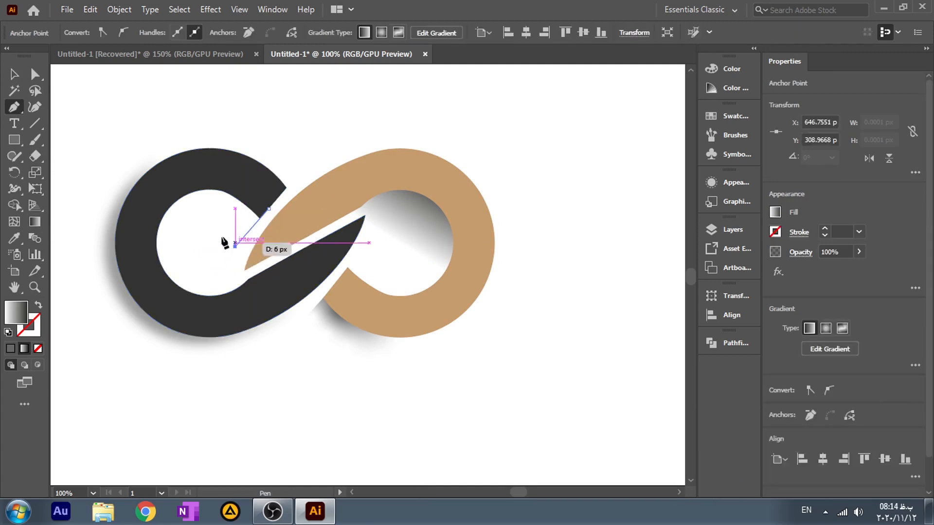
click(159, 197)
click(202, 153)
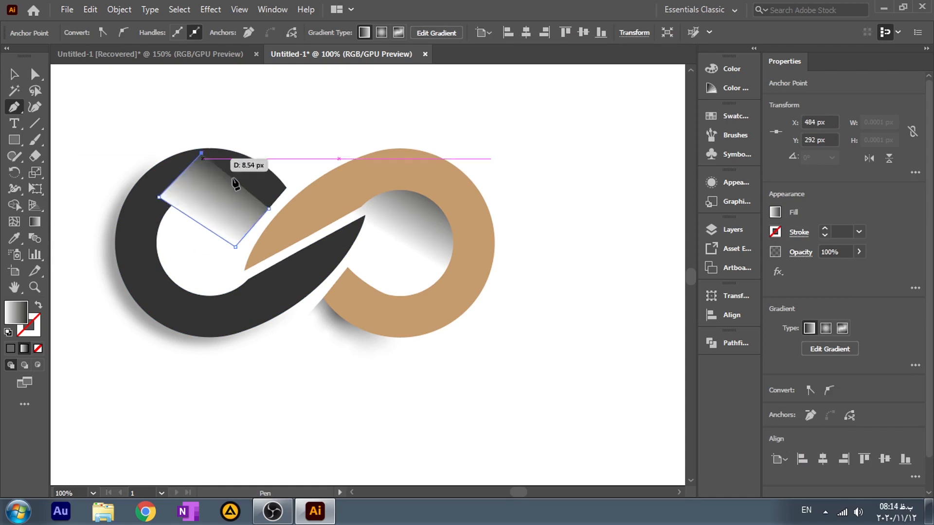
click(269, 209)
click(18, 81)
Step: Send the new gradient shape to the back so it shades only the dark grey loop's opening
click(215, 238)
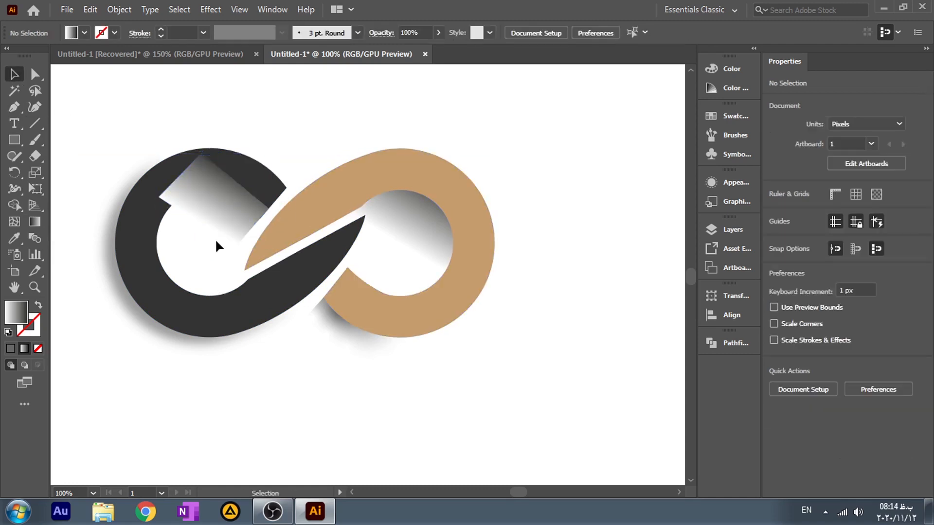
right_click(214, 205)
mouse_move(322, 428)
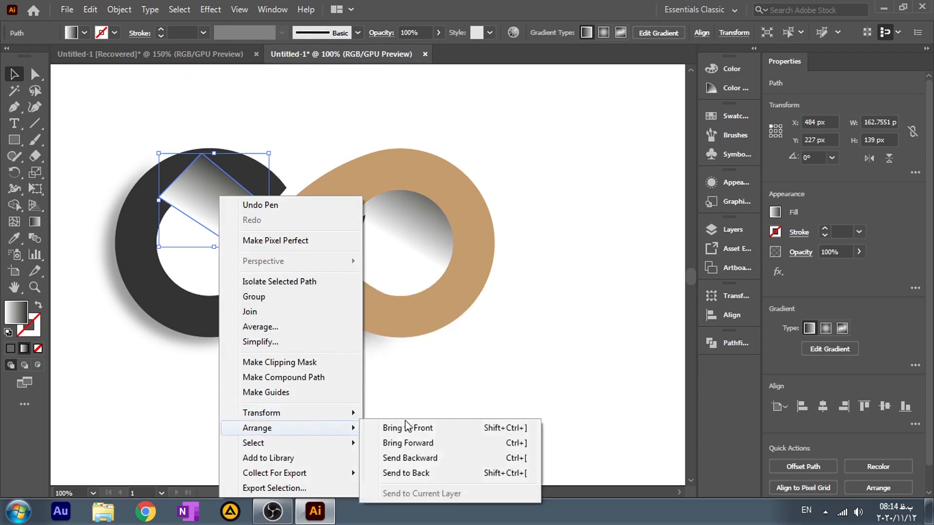
click(411, 475)
click(309, 419)
Step: Apply a Gaussian Blur to the two gradient shapes shading the insides of both loops
click(408, 229)
shift+click(205, 209)
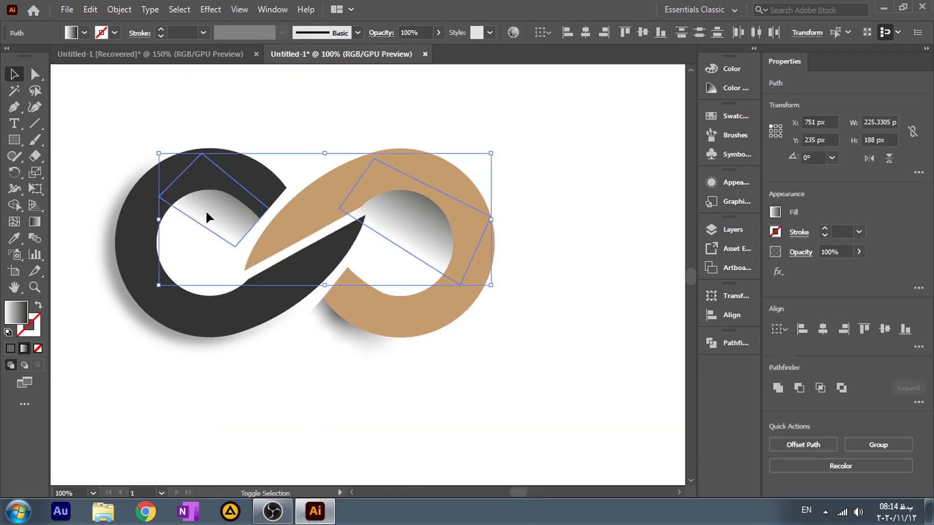
click(210, 9)
mouse_move(272, 236)
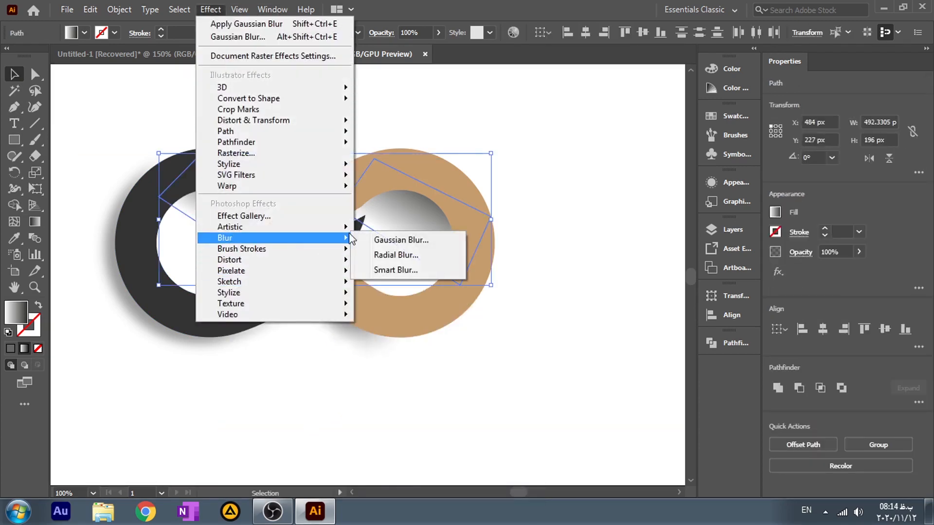
click(390, 239)
click(687, 187)
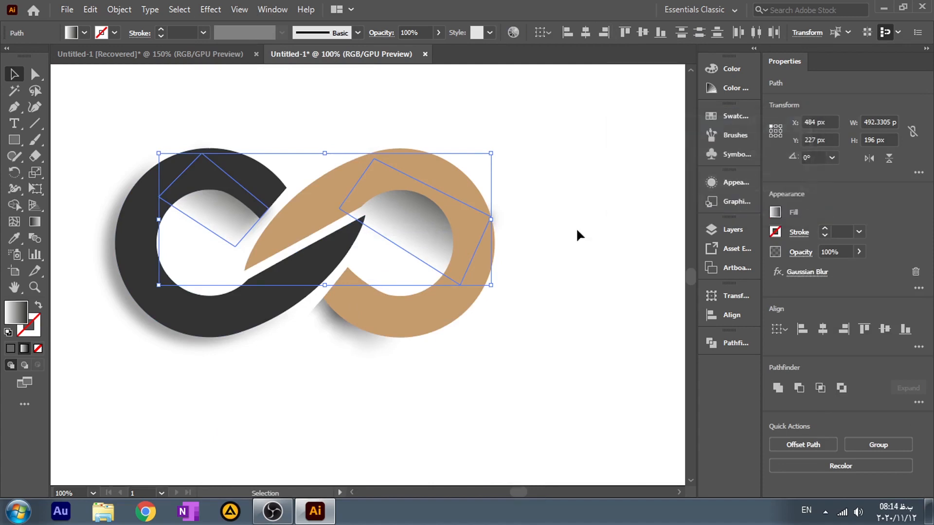
click(548, 256)
Step: Move the outer right corner point of the tan loop's inner gradient shadow inward, away from the loop's outer edge
click(407, 222)
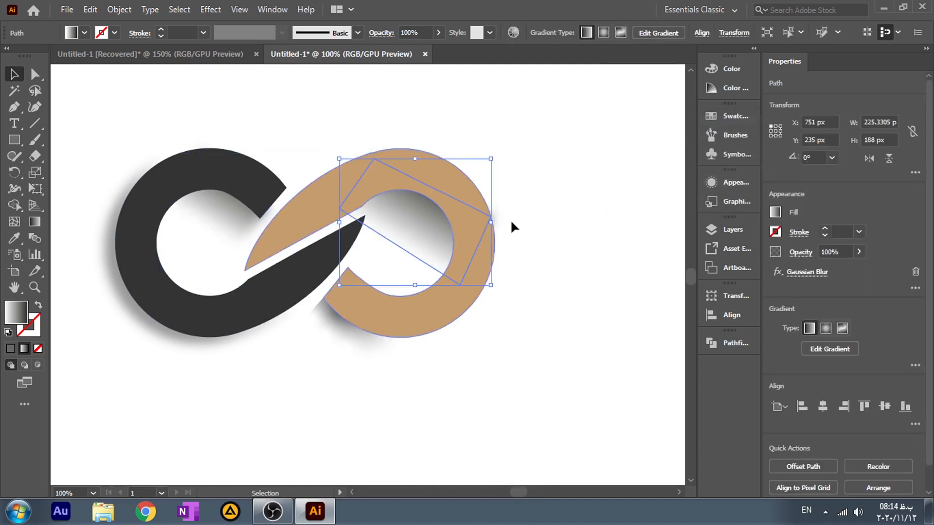
click(16, 111)
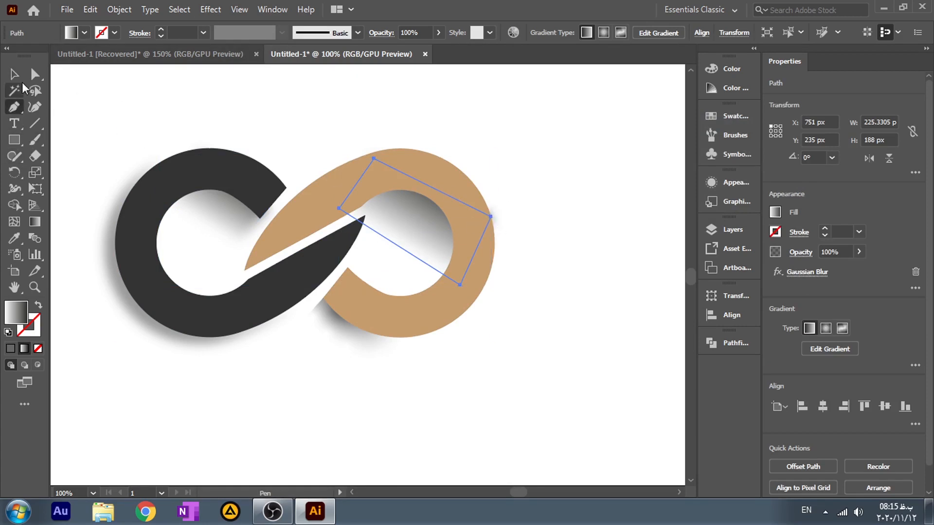
click(34, 74)
drag(490, 216, 470, 222)
click(571, 202)
Step: Set the opacity of both inner gradient shadows to 39%
click(436, 231)
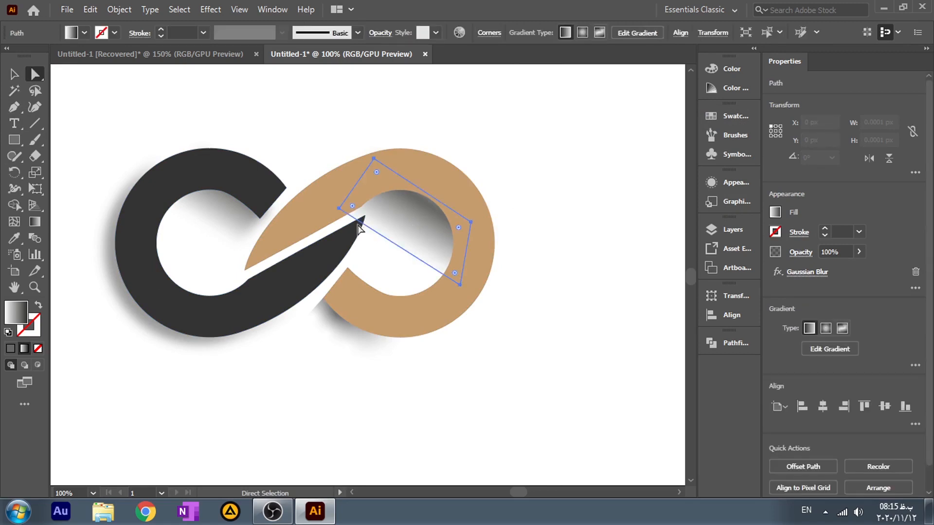
shift+click(216, 219)
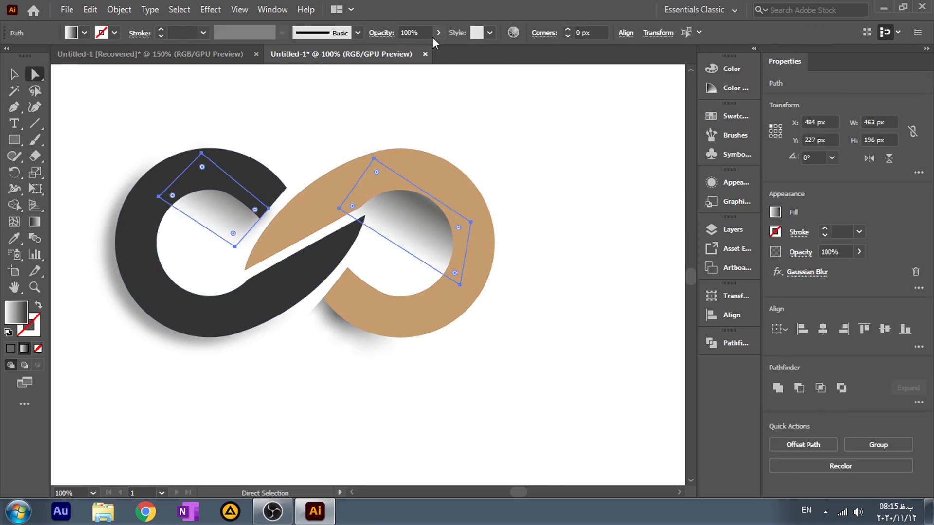
click(434, 35)
drag(405, 52, 405, 52)
click(601, 141)
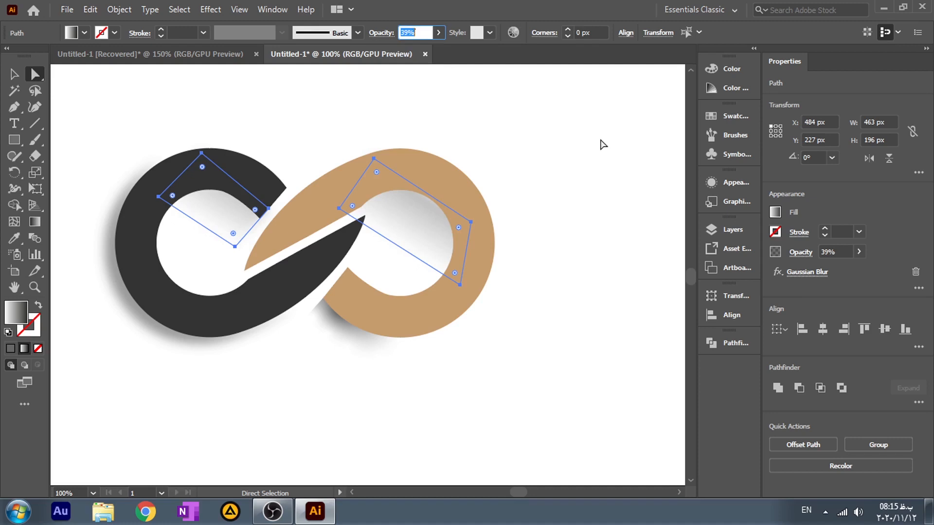
click(601, 141)
Step: Lower the opacity of the gradient shadow under the tan loop's lower end to about 43%
click(377, 346)
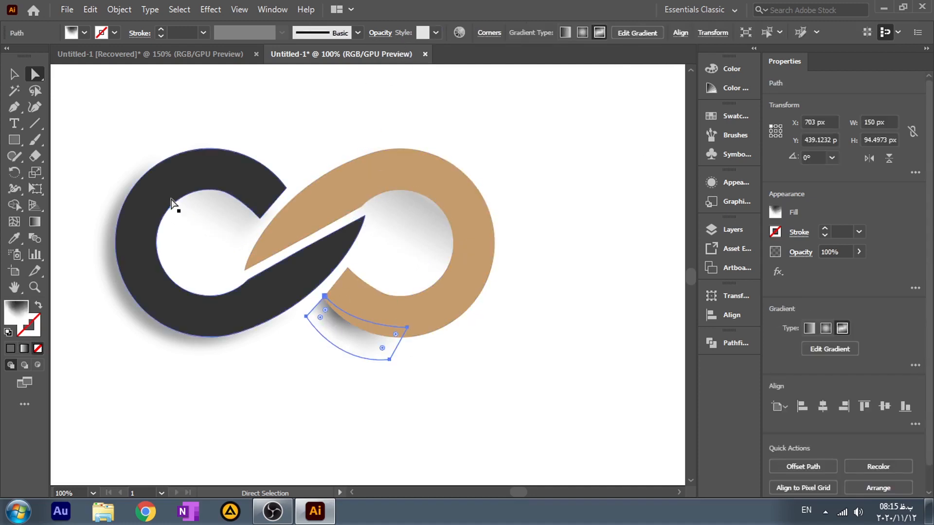
click(14, 74)
click(439, 33)
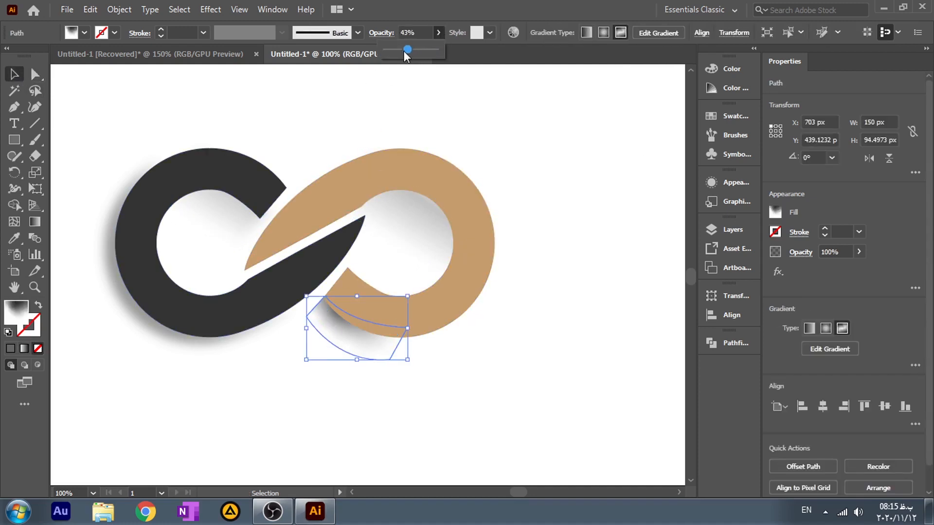
click(547, 135)
click(549, 150)
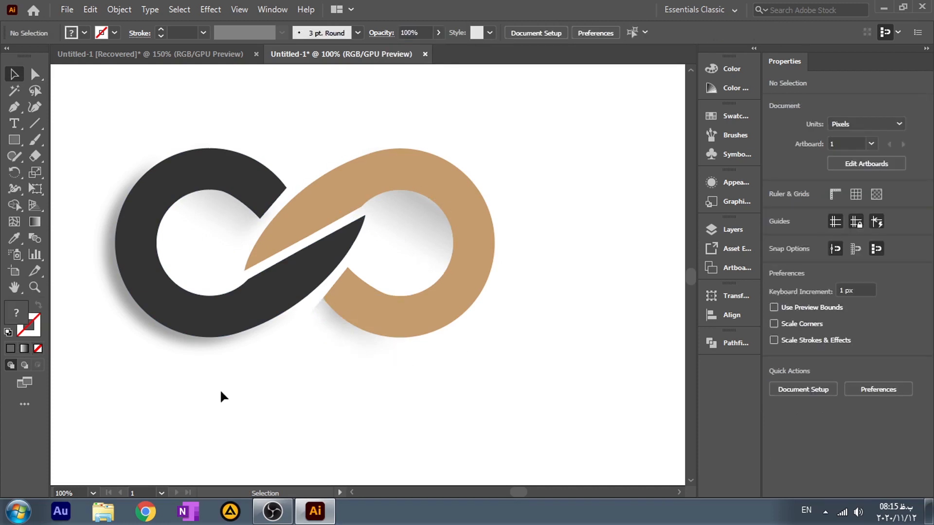
Step: Slightly reduce the opacity of the blurred crescent shadow behind the dark grey loop
click(166, 332)
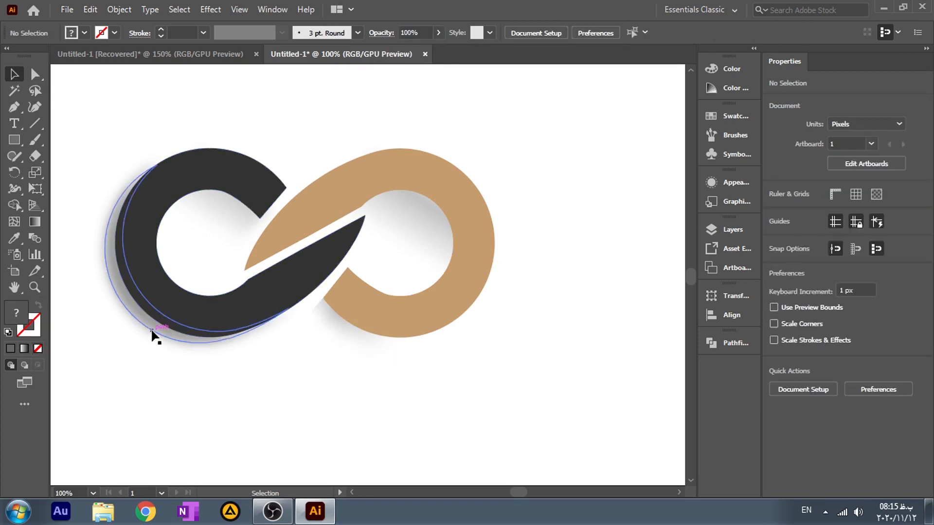
click(440, 33)
drag(410, 47, 405, 48)
click(558, 155)
click(559, 154)
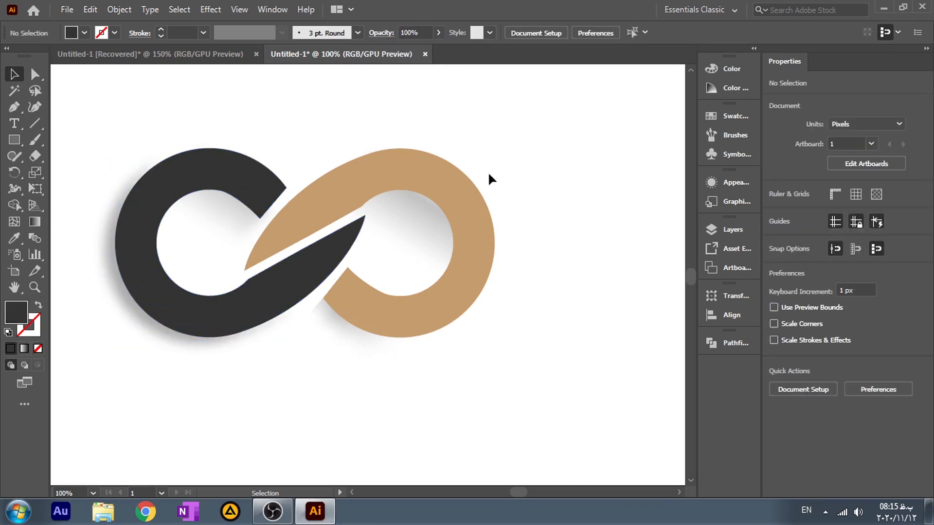
Step: Change the tan loop's fill colour to pure red with the Color Picker
scroll(438, 236, down, 1)
key(ctrl+0)
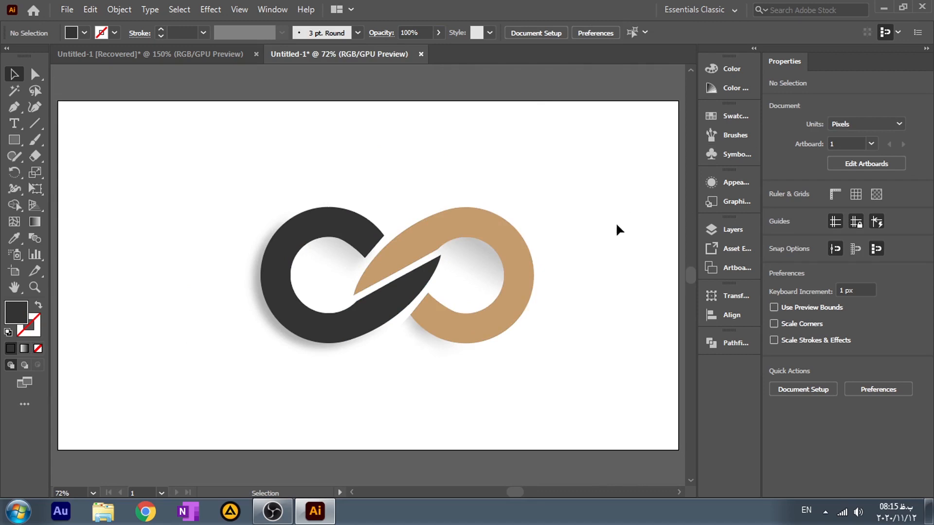
click(498, 244)
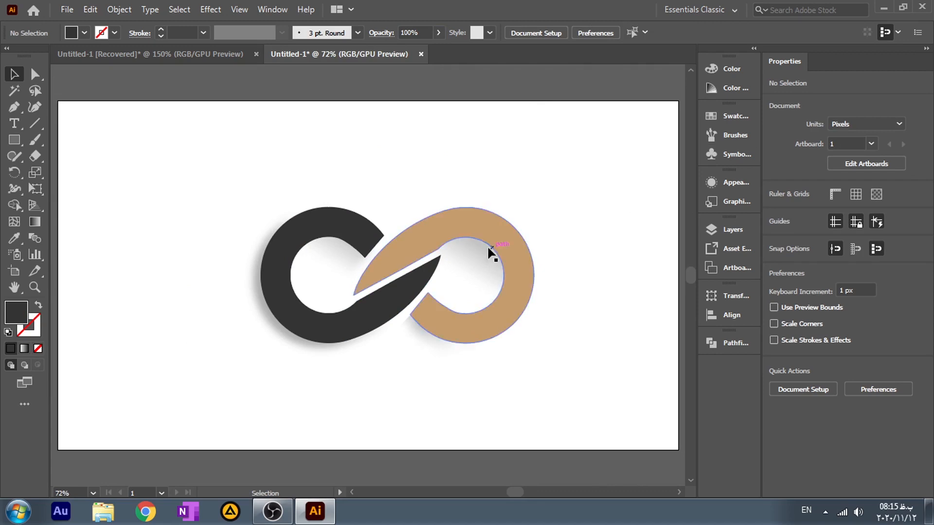
double_click(16, 313)
mouse_move(737, 263)
mouse_down()
mouse_move(732, 177)
mouse_move(716, 166)
mouse_up()
click(852, 190)
click(627, 183)
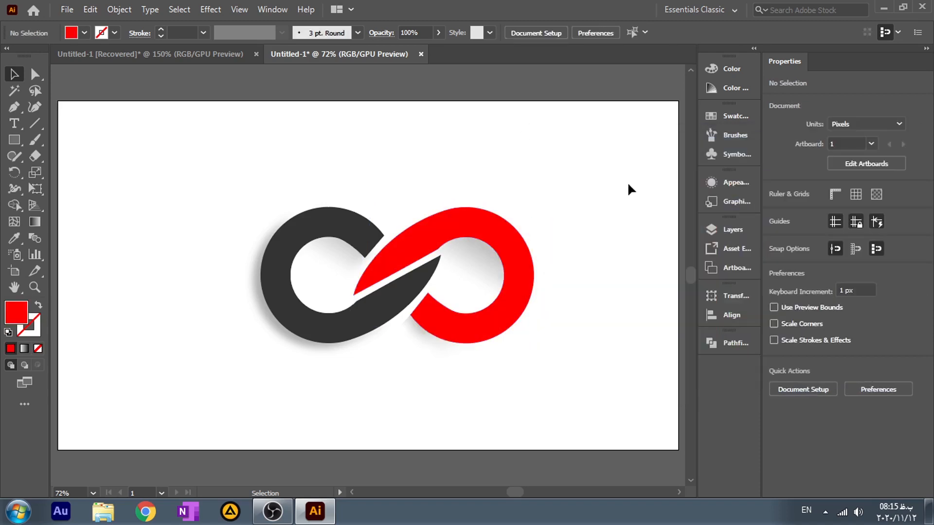
Step: Try other swatch fills such as green and blue on the red loop and settle on yellow
click(521, 254)
click(775, 213)
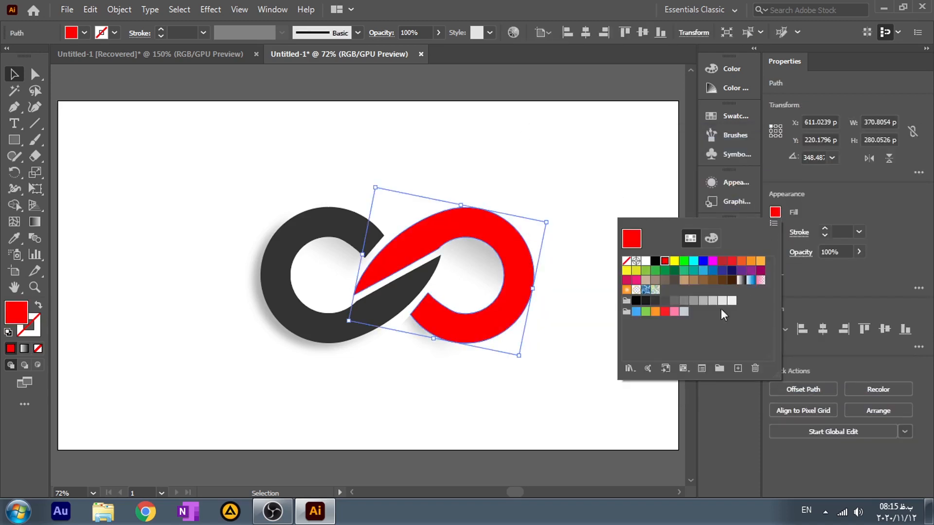
click(674, 271)
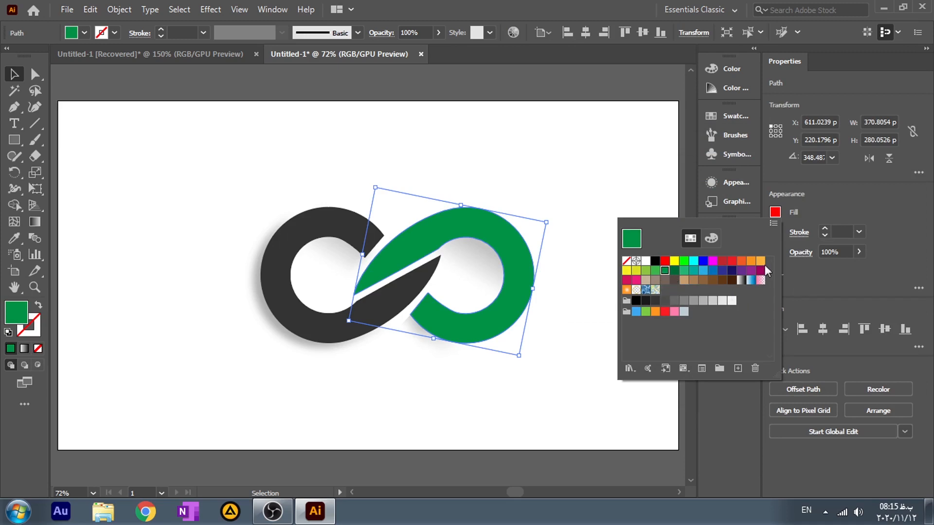
click(741, 262)
click(702, 261)
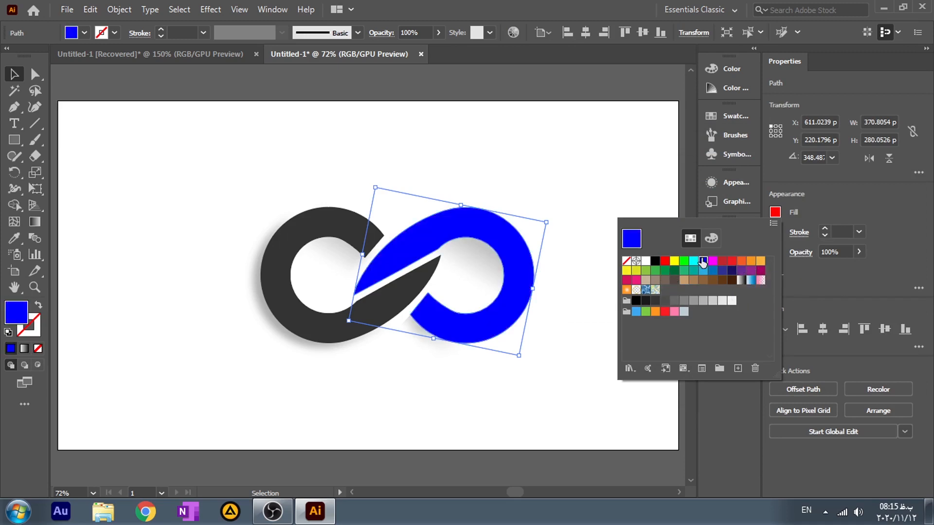
click(627, 270)
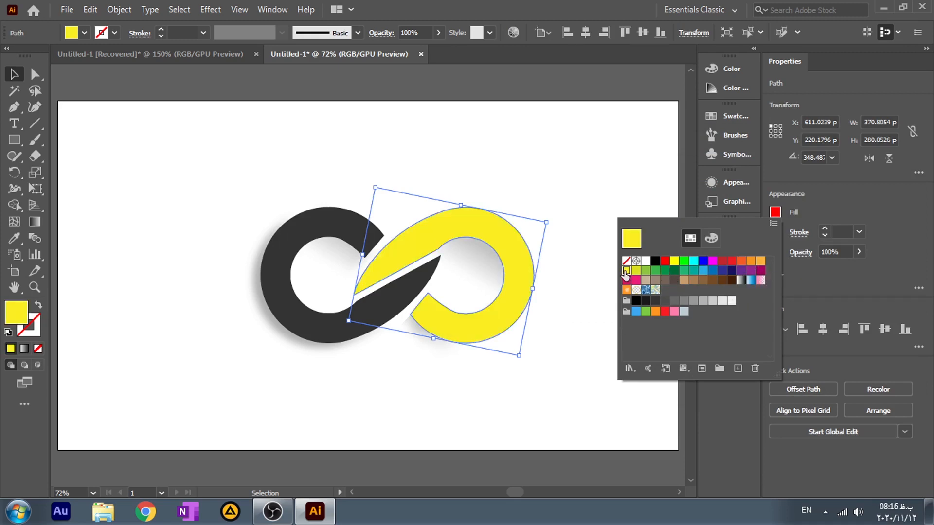
click(533, 358)
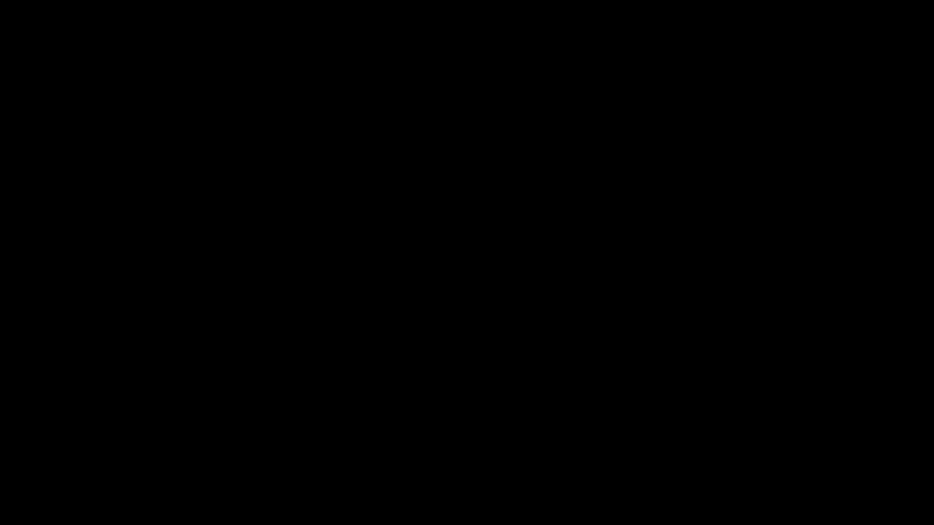